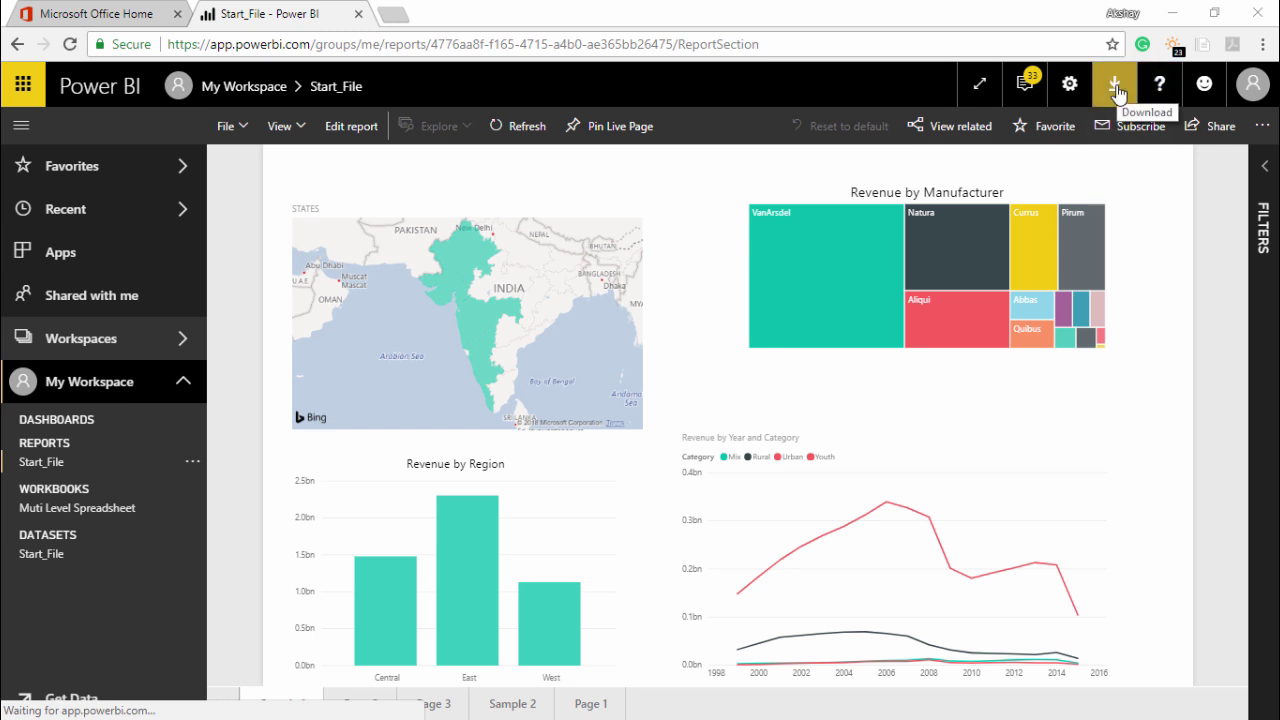
# Open the Data Gateway download page in a new tab from Power BI's download list
pyautogui.click(1117, 94)
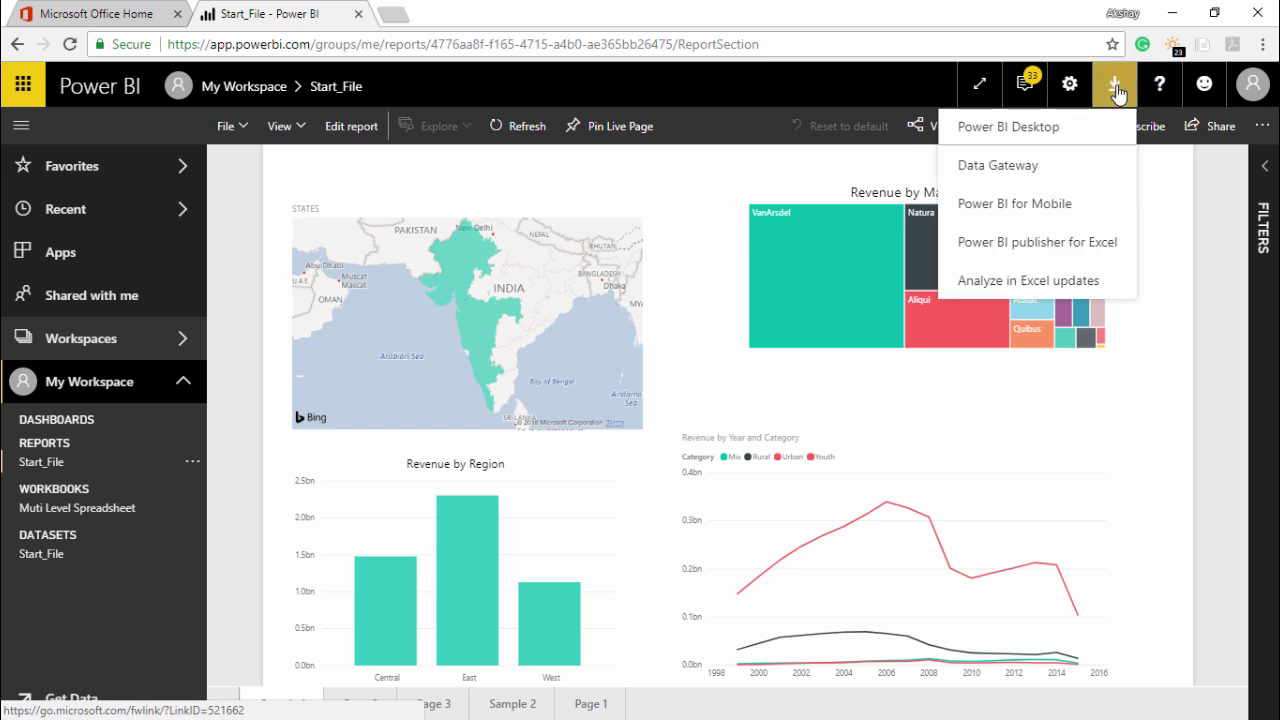
pyautogui.click(1006, 174)
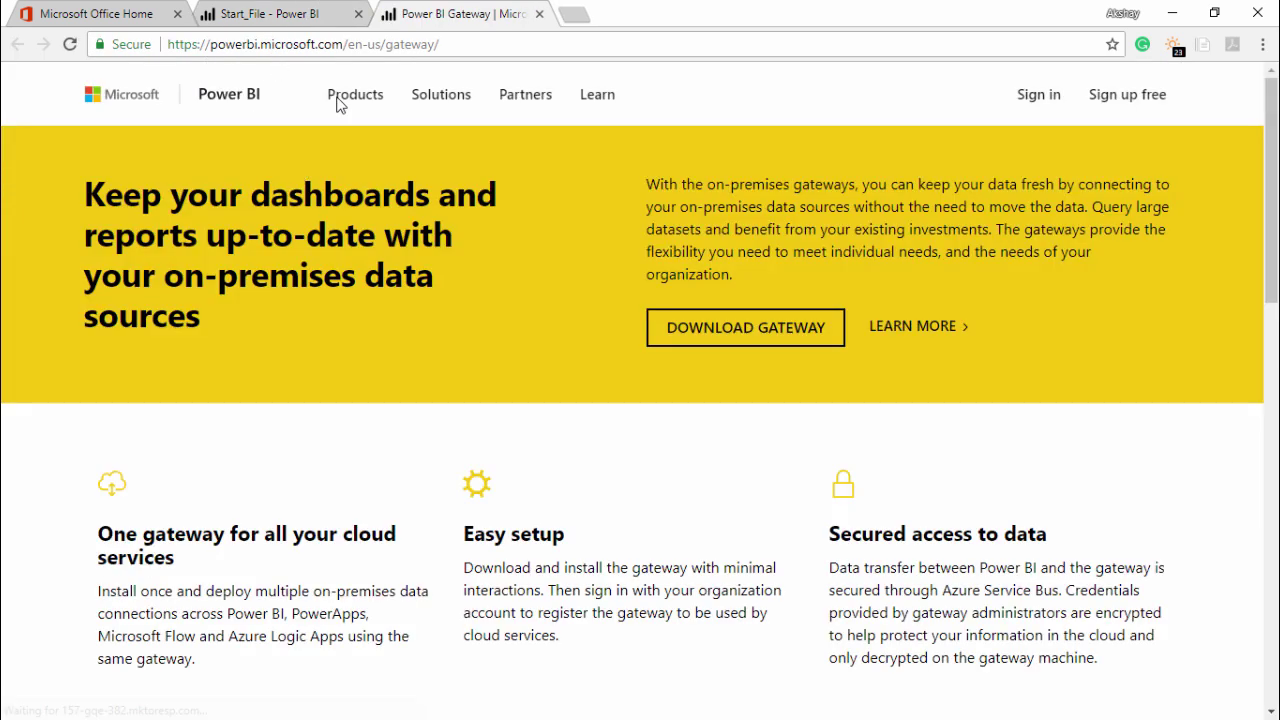
pyautogui.click(718, 340)
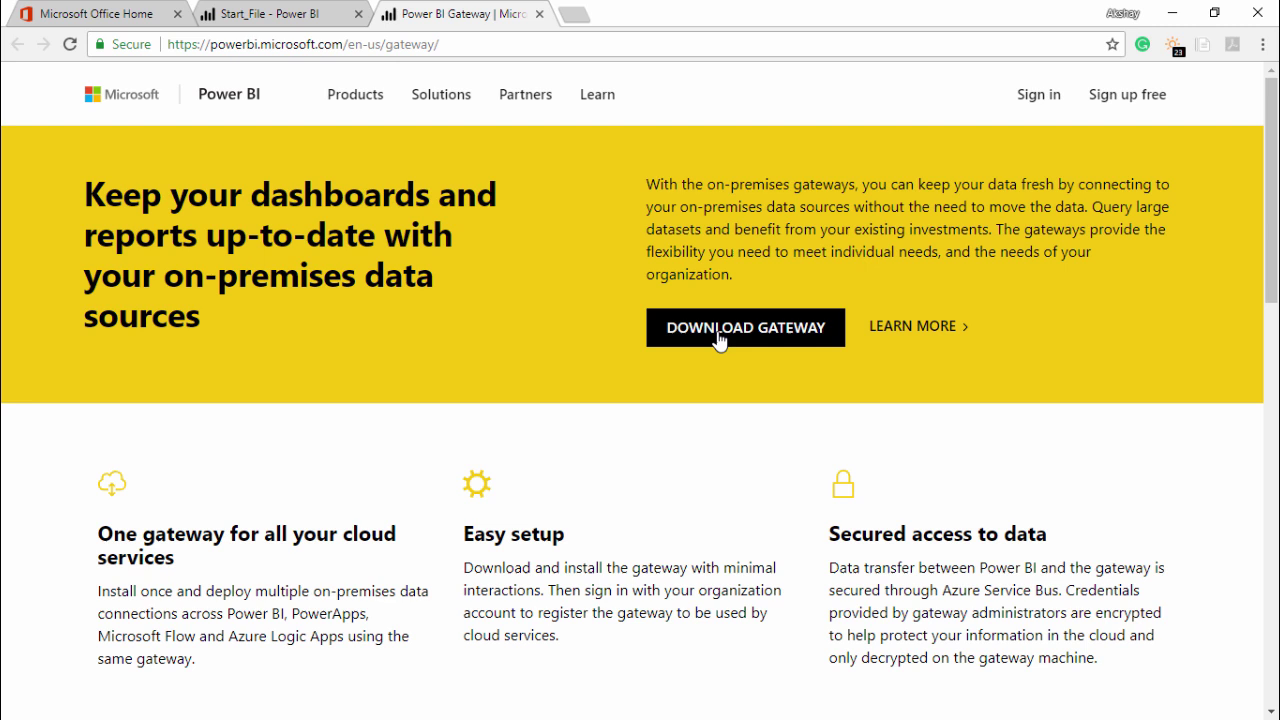
pyautogui.scroll(-5, 700, 414)
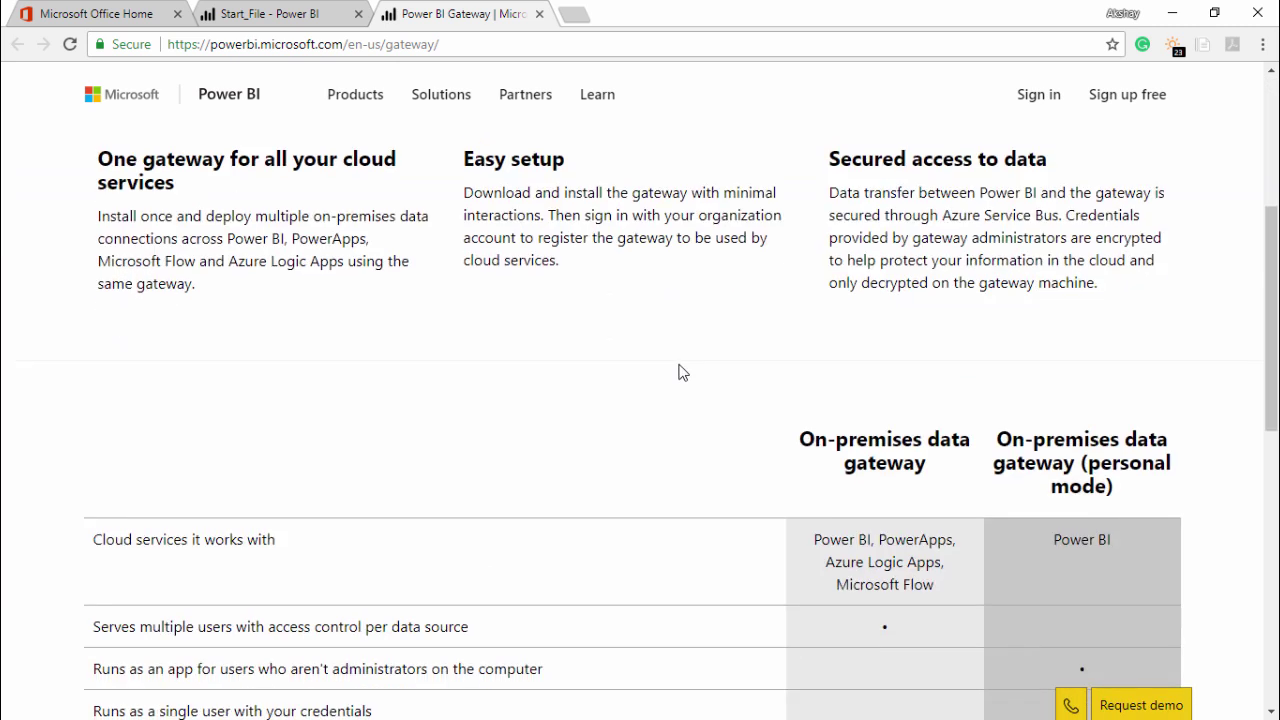
pyautogui.scroll(-3, 668, 366)
pyautogui.scroll(1, 650, 320)
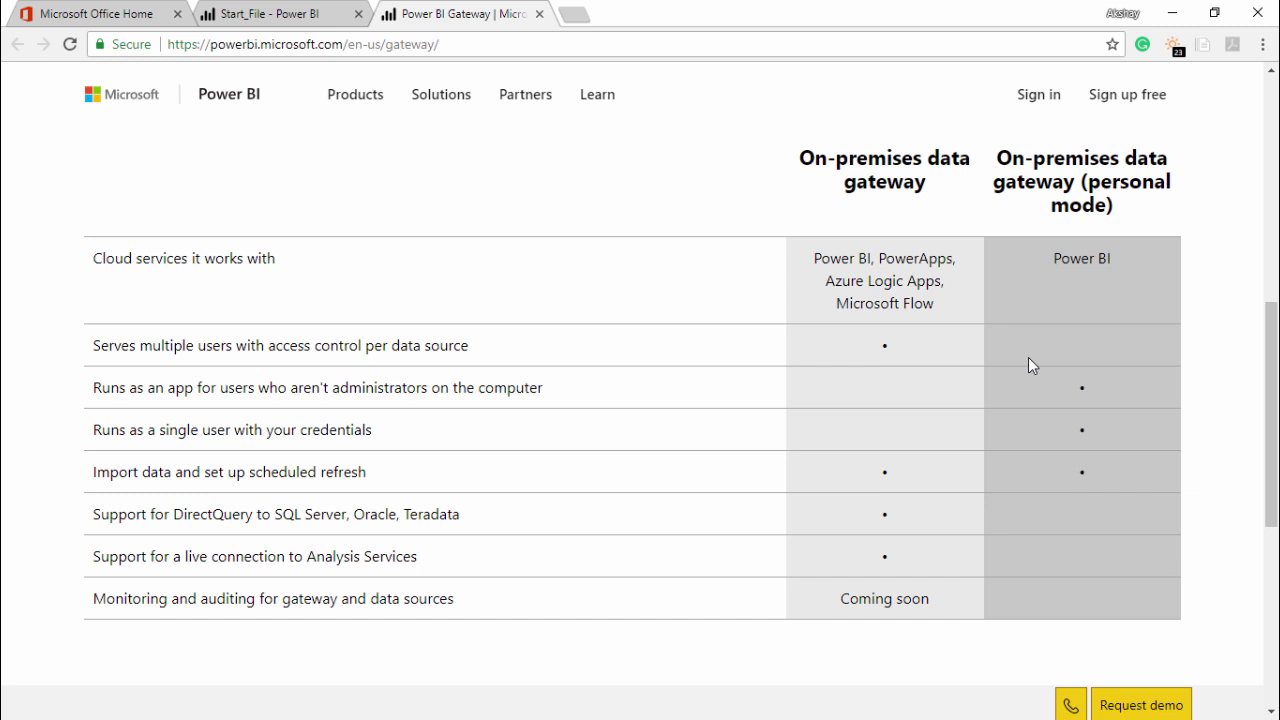
pyautogui.scroll(-1, 1028, 357)
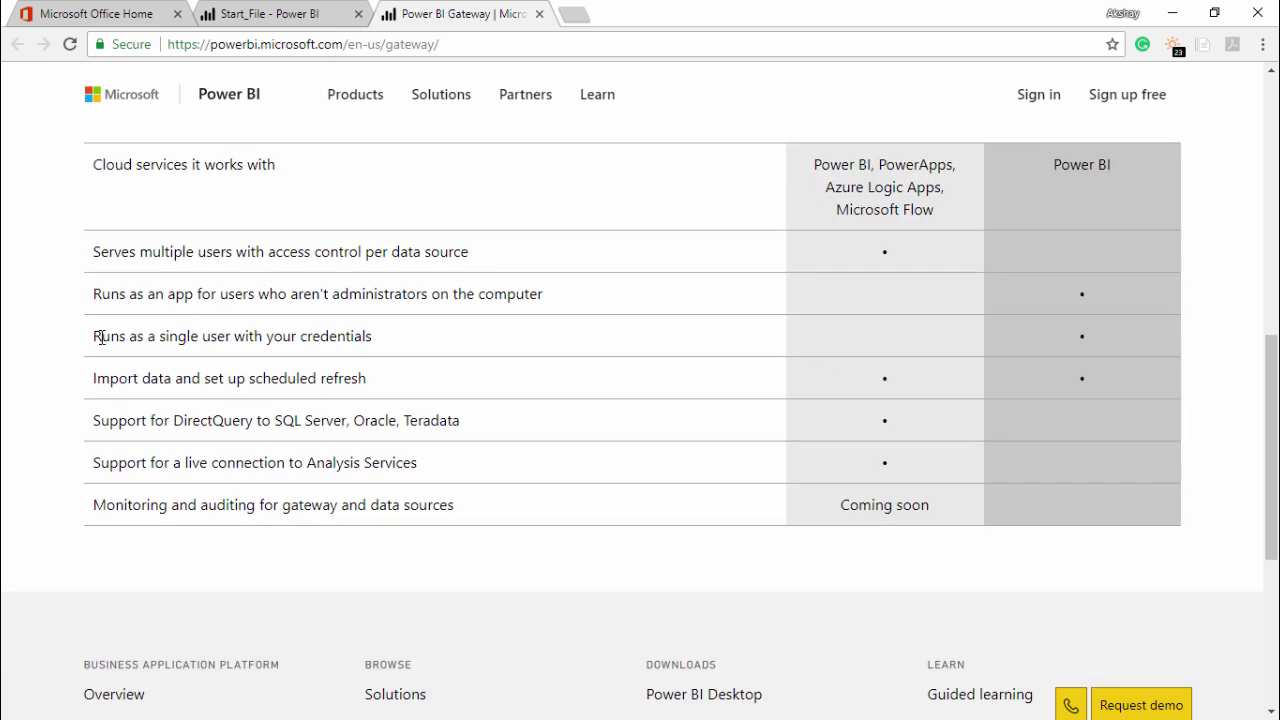
pyautogui.moveTo(101, 337); pyautogui.dragTo(380, 331)
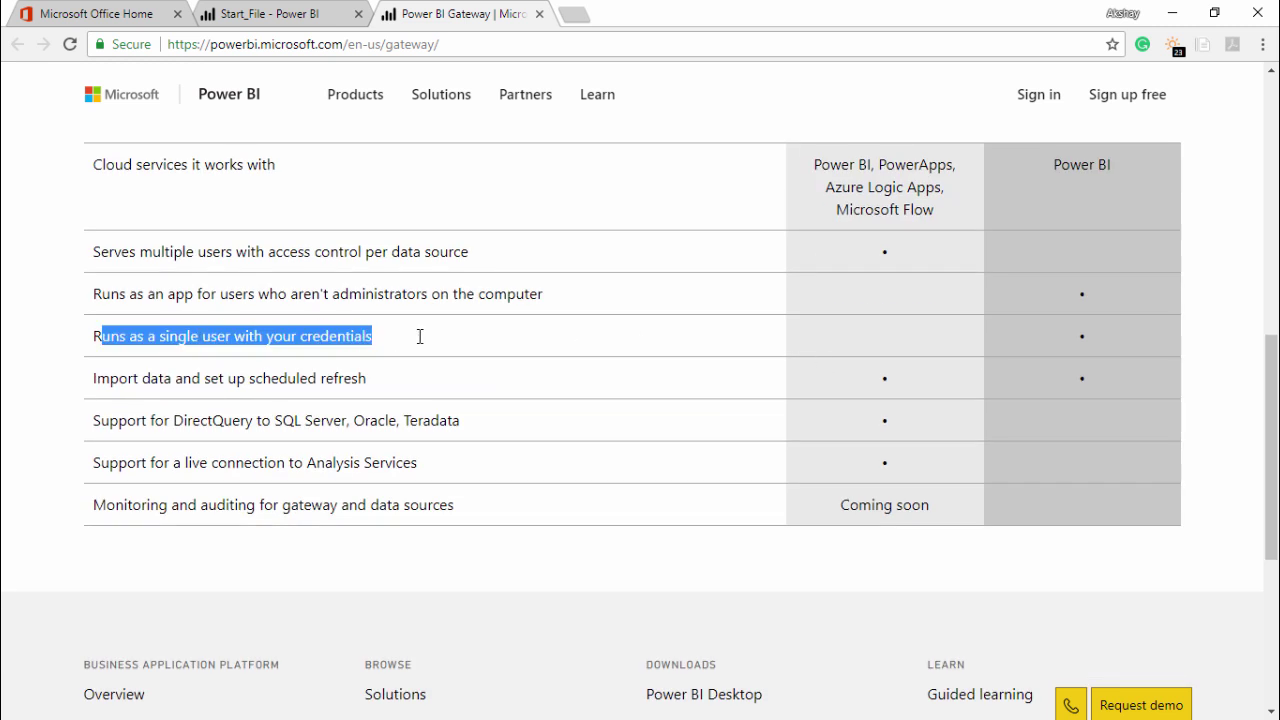
pyautogui.click(420, 336)
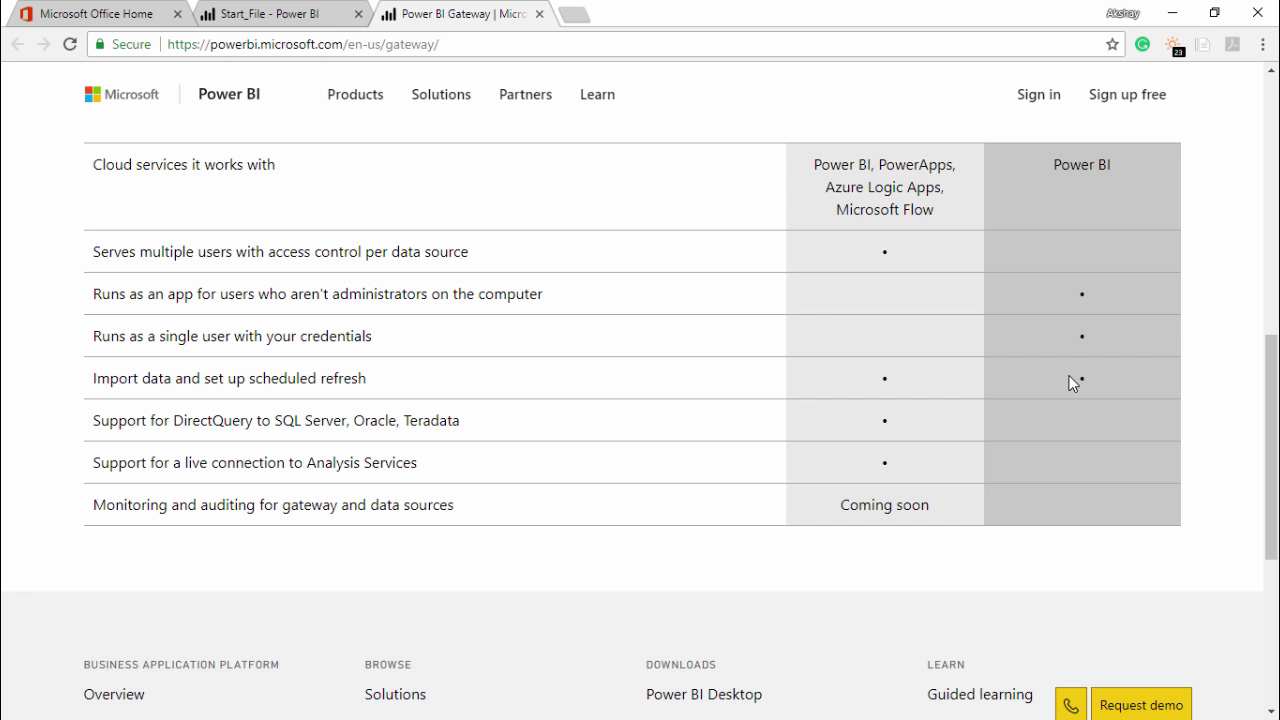
pyautogui.scroll(10, 920, 398)
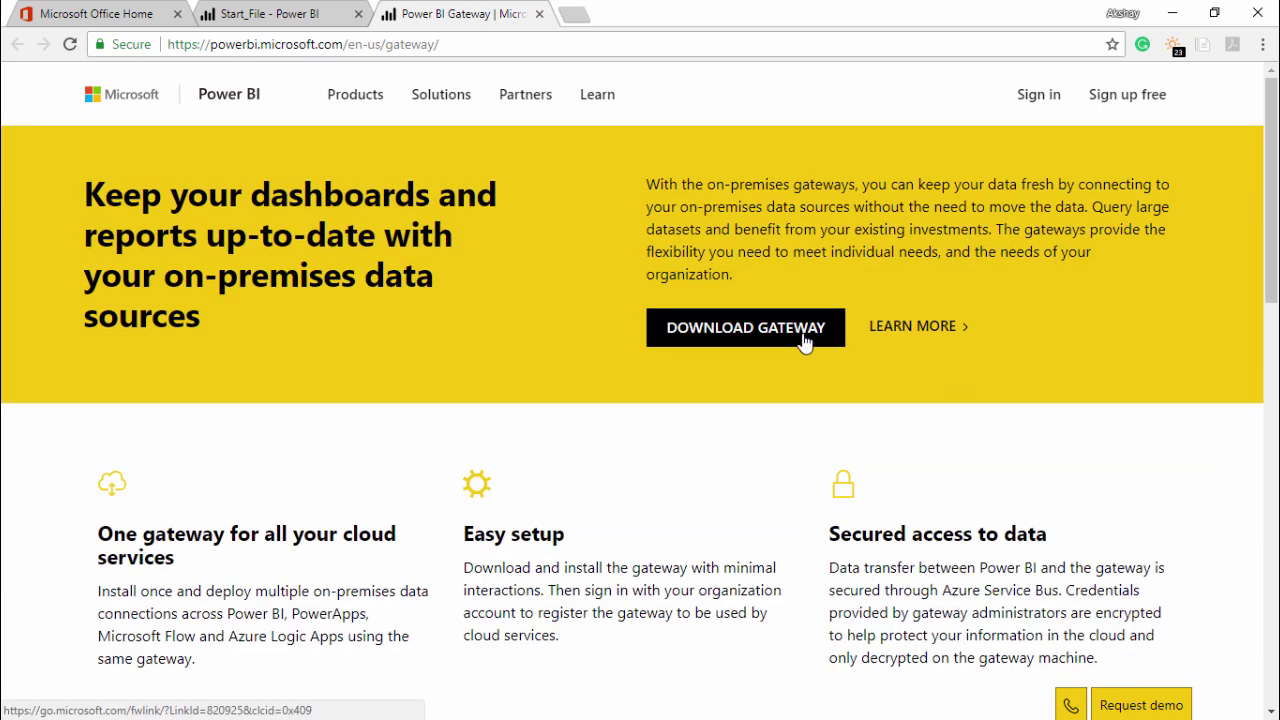
# Download the gateway installer, keep it despite the safety warning, and run it
pyautogui.click(801, 335)
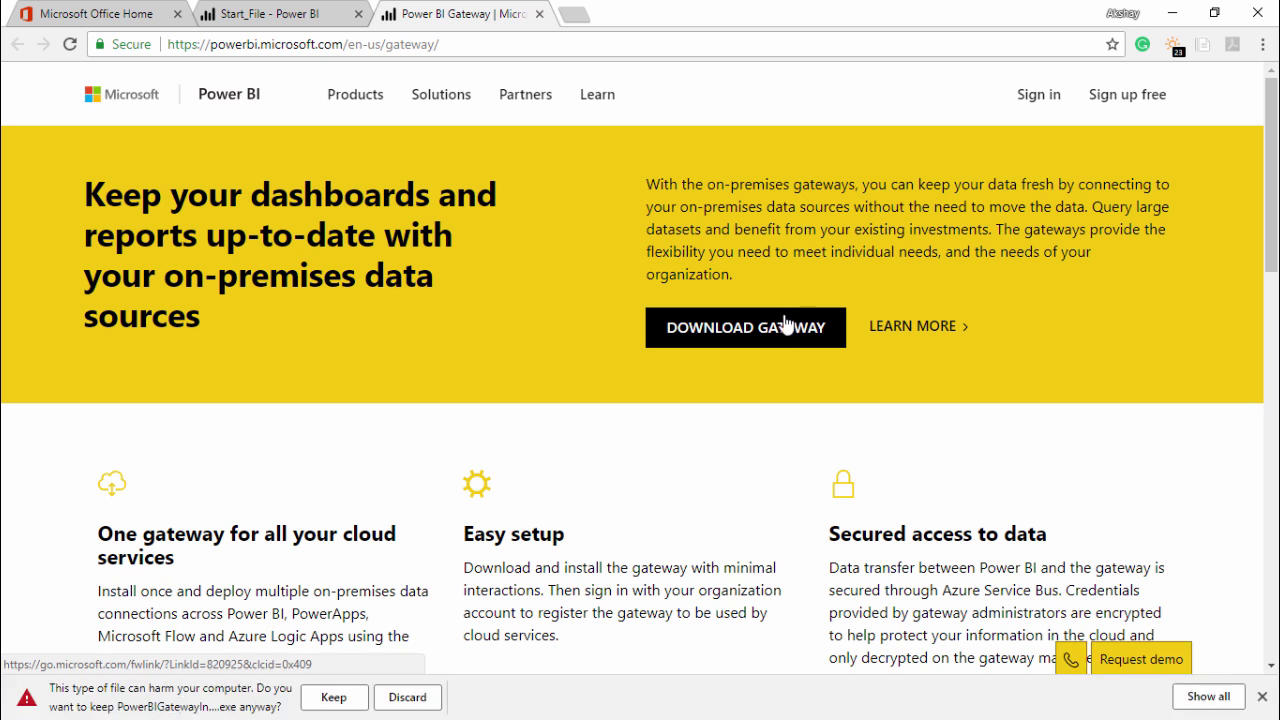
pyautogui.click(330, 698)
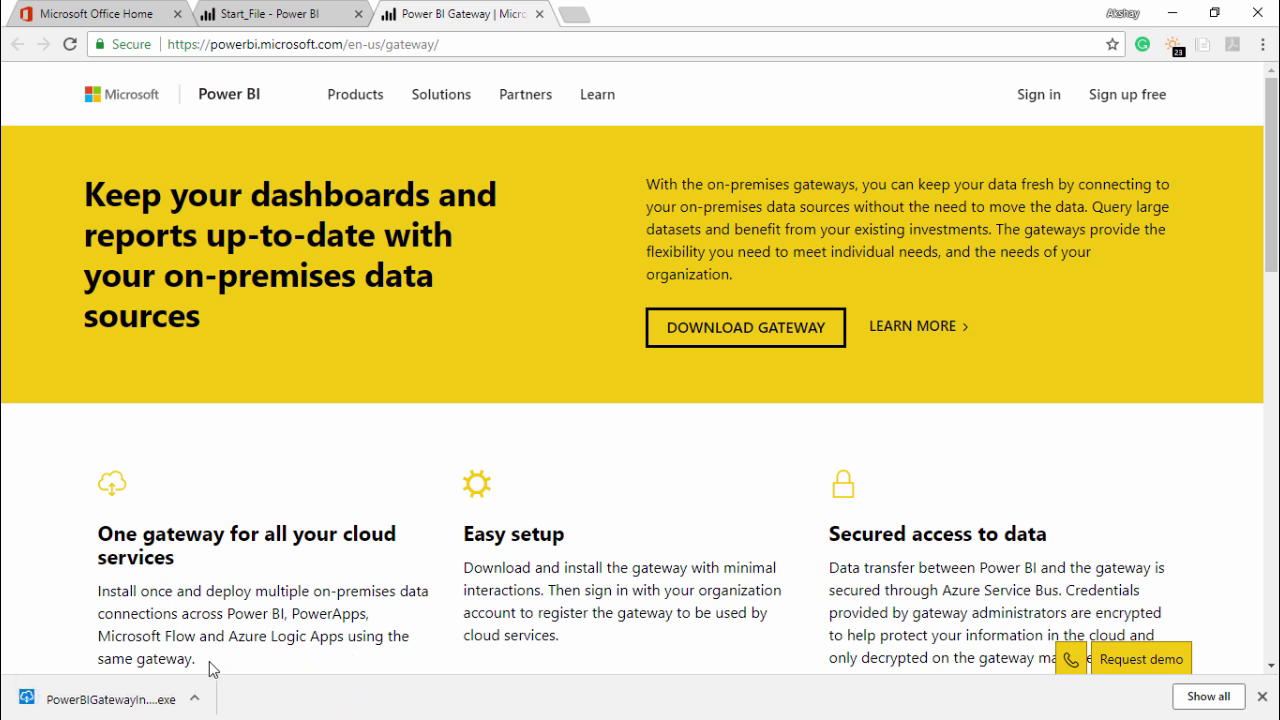
pyautogui.click(150, 700)
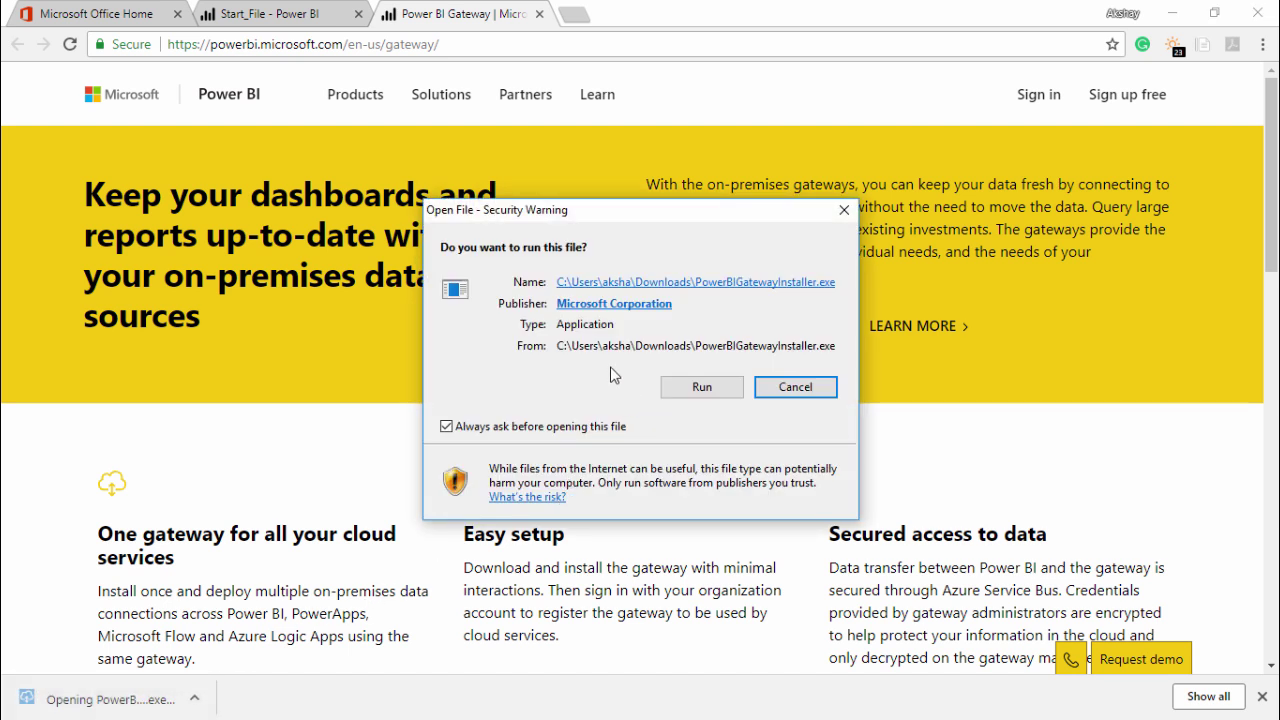
pyautogui.click(706, 390)
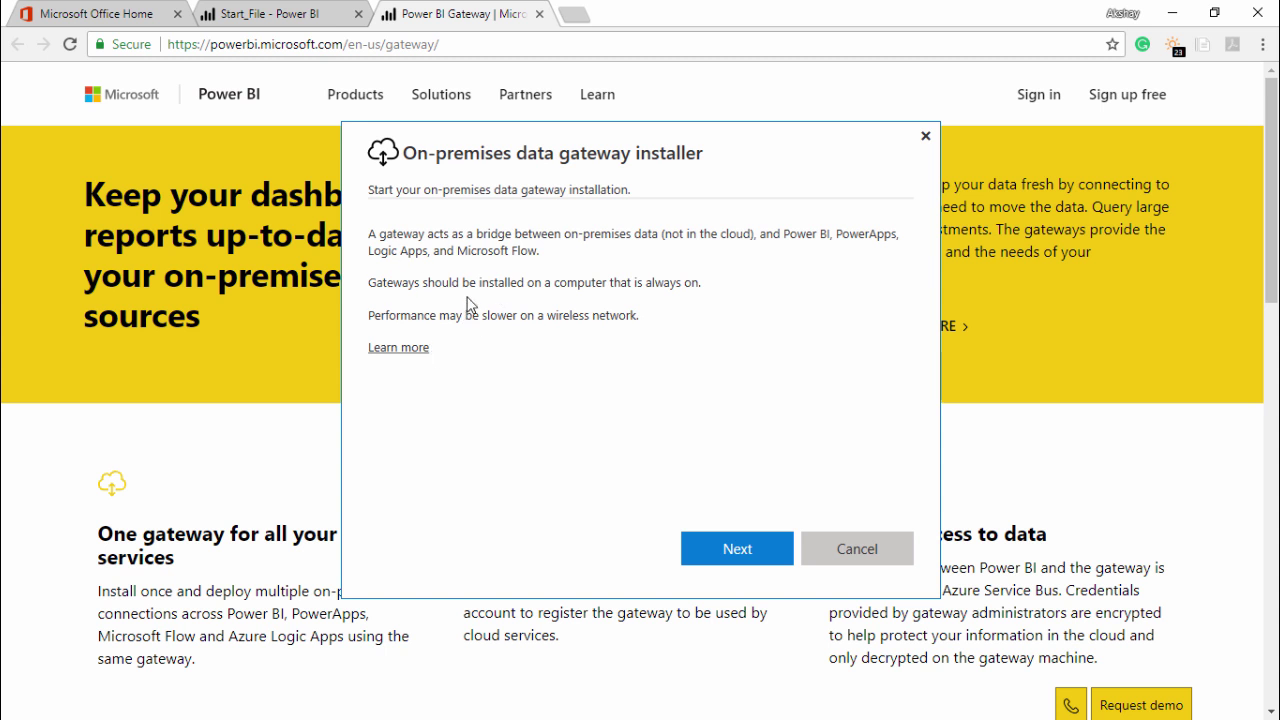
# Choose On-premises data gateway (personal mode) in the installer and continue to the pre-install reminder
pyautogui.click(727, 556)
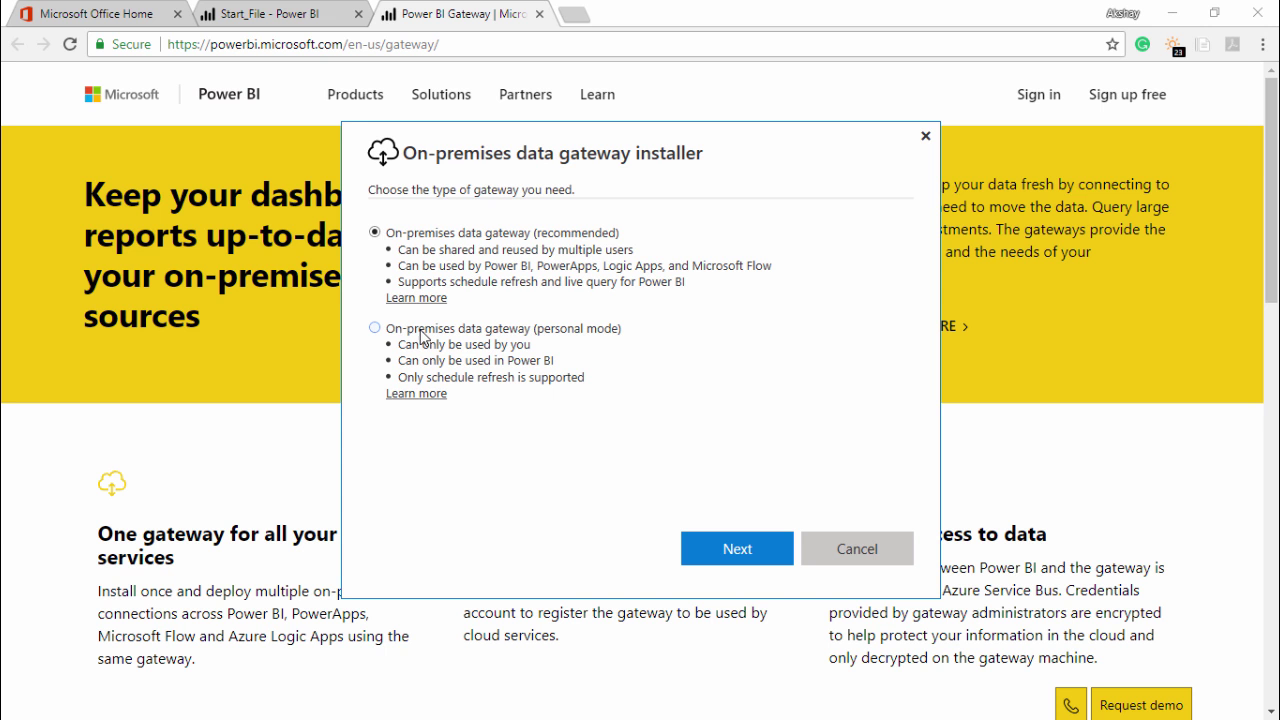
pyautogui.click(380, 330)
pyautogui.click(737, 549)
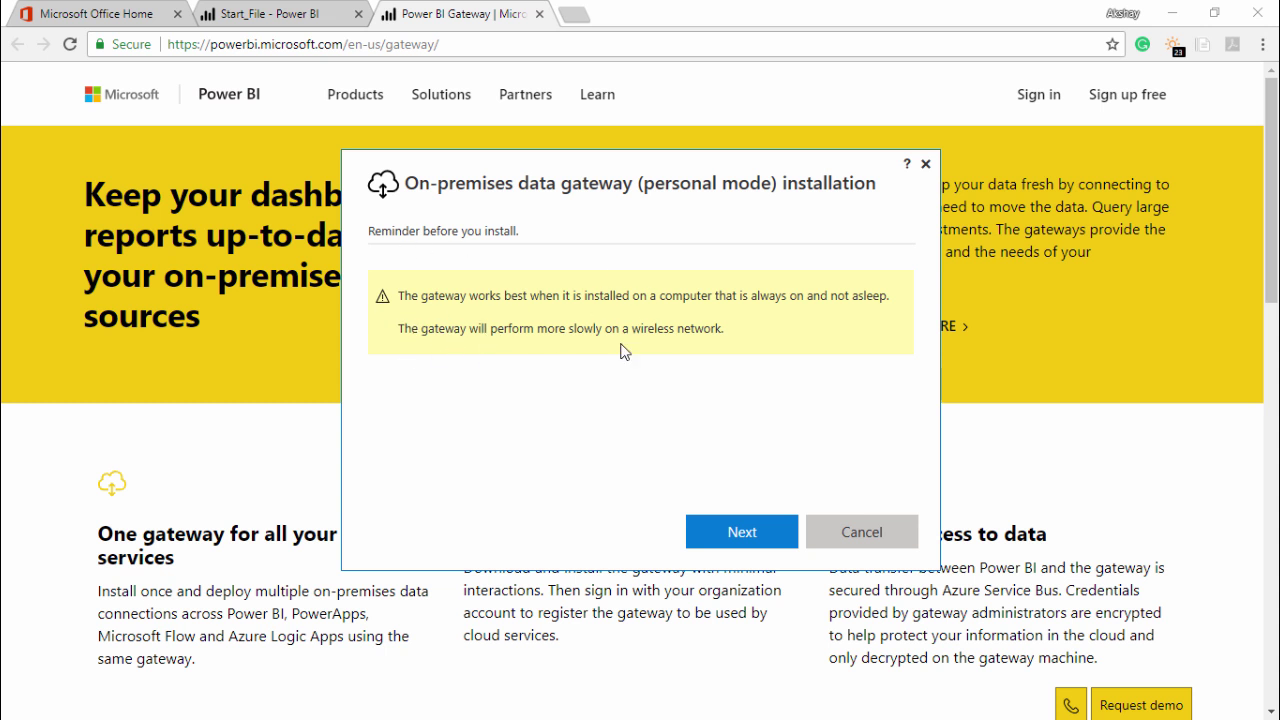
# Accept the terms of use and privacy statement and install the personal-mode gateway
pyautogui.click(760, 543)
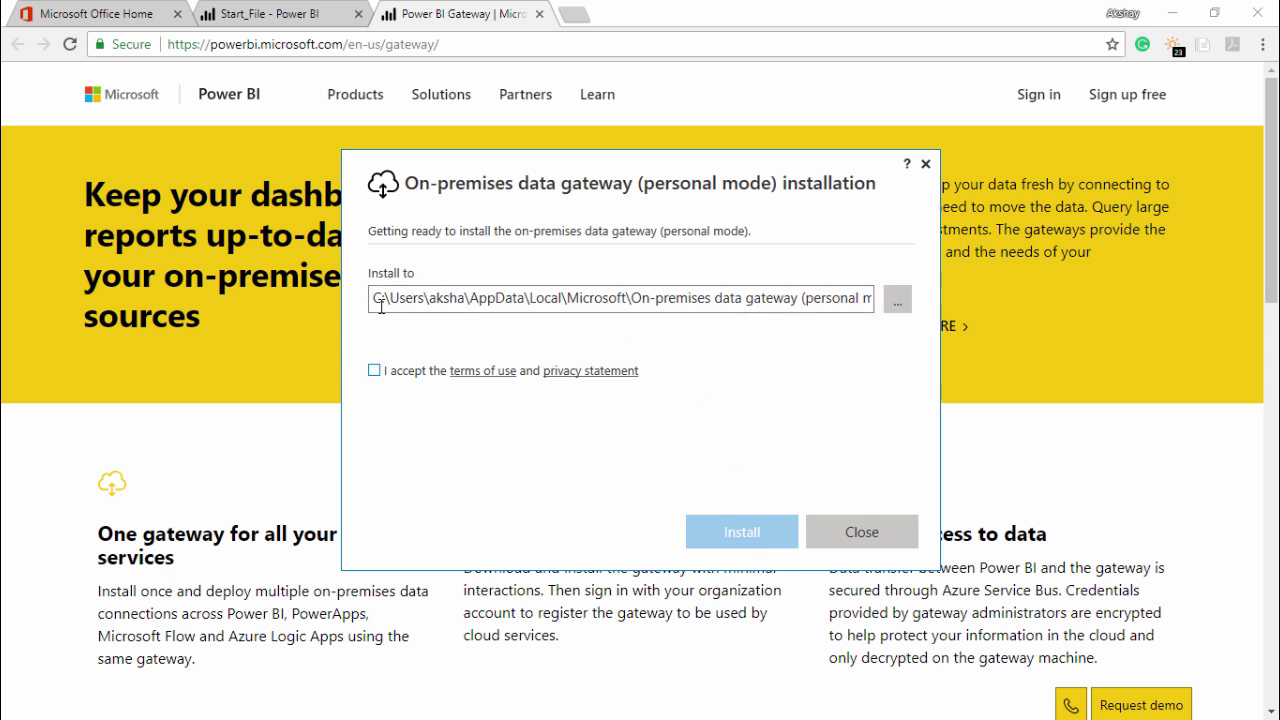
pyautogui.click(375, 371)
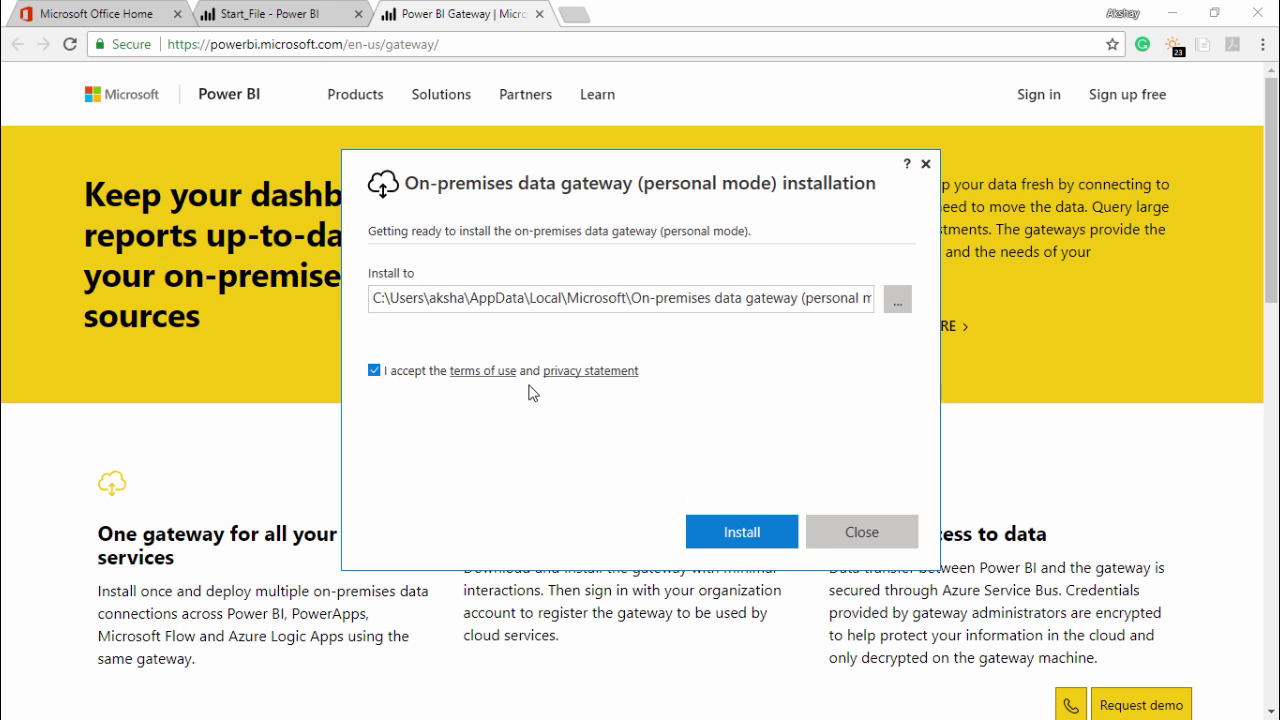
pyautogui.click(757, 541)
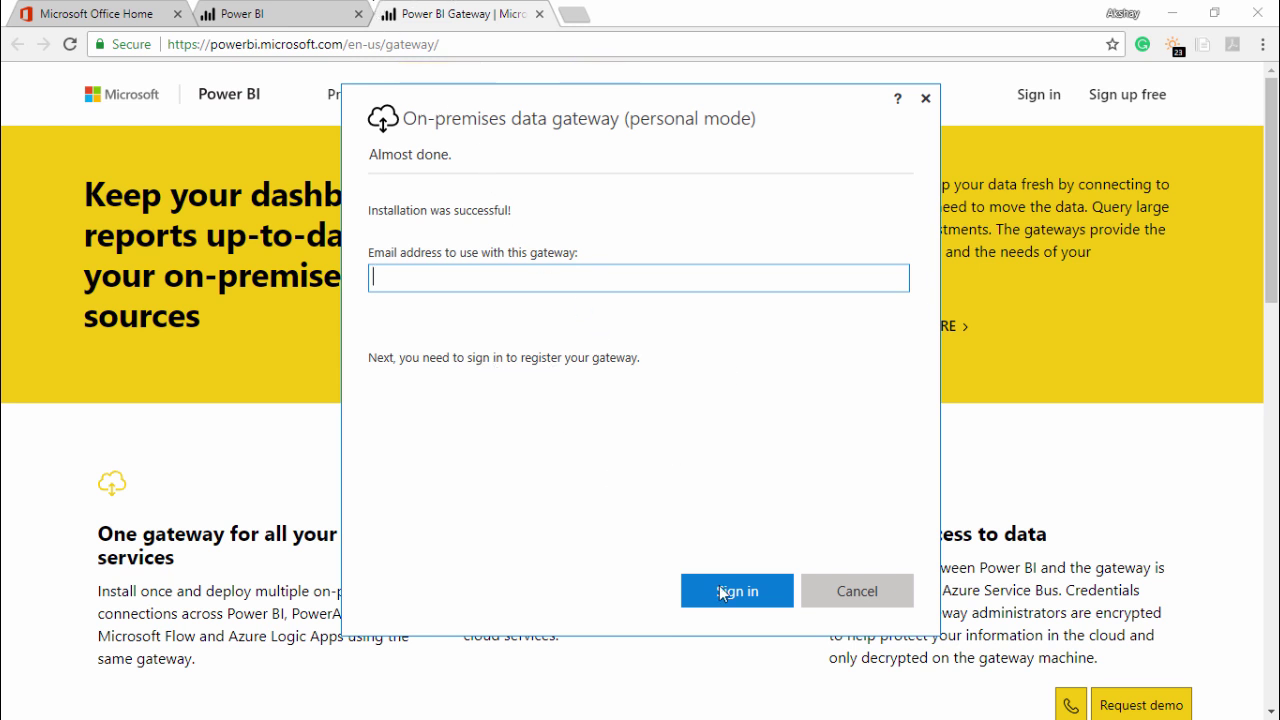
# Attempt gateway sign-in with a blank email, which is rejected as invalid
pyautogui.click(740, 604)
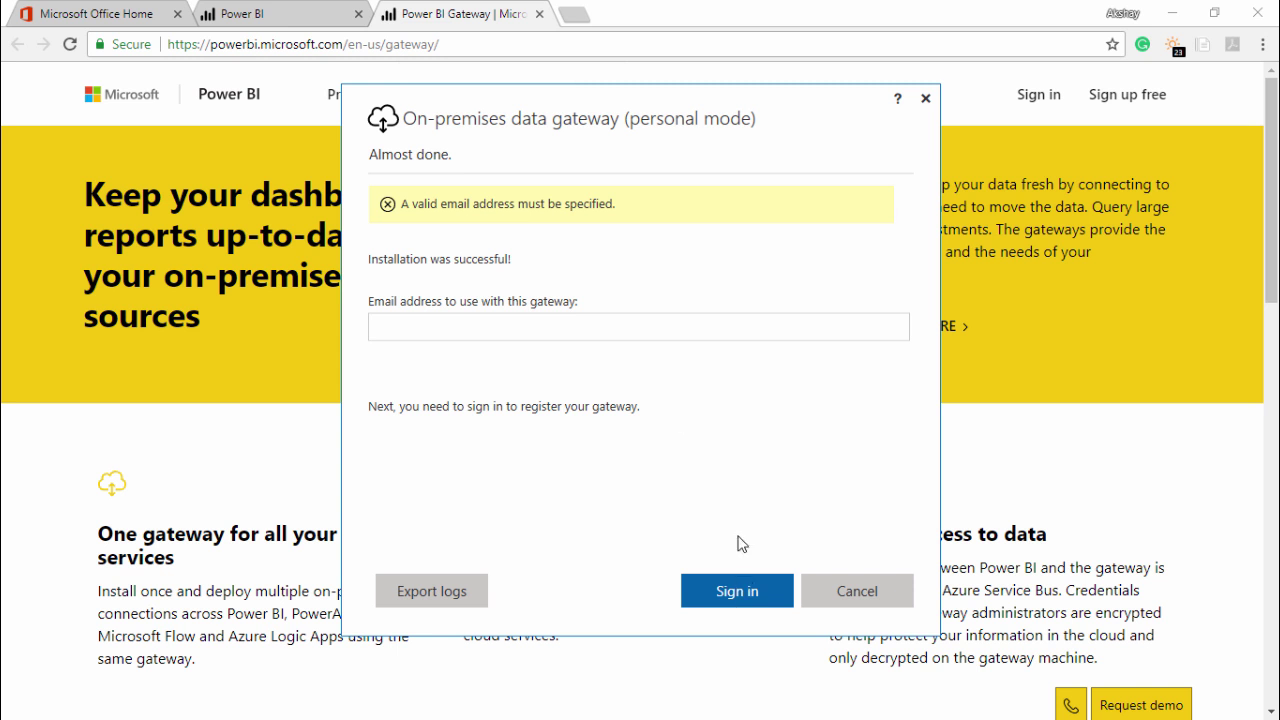
pyautogui.click(425, 335)
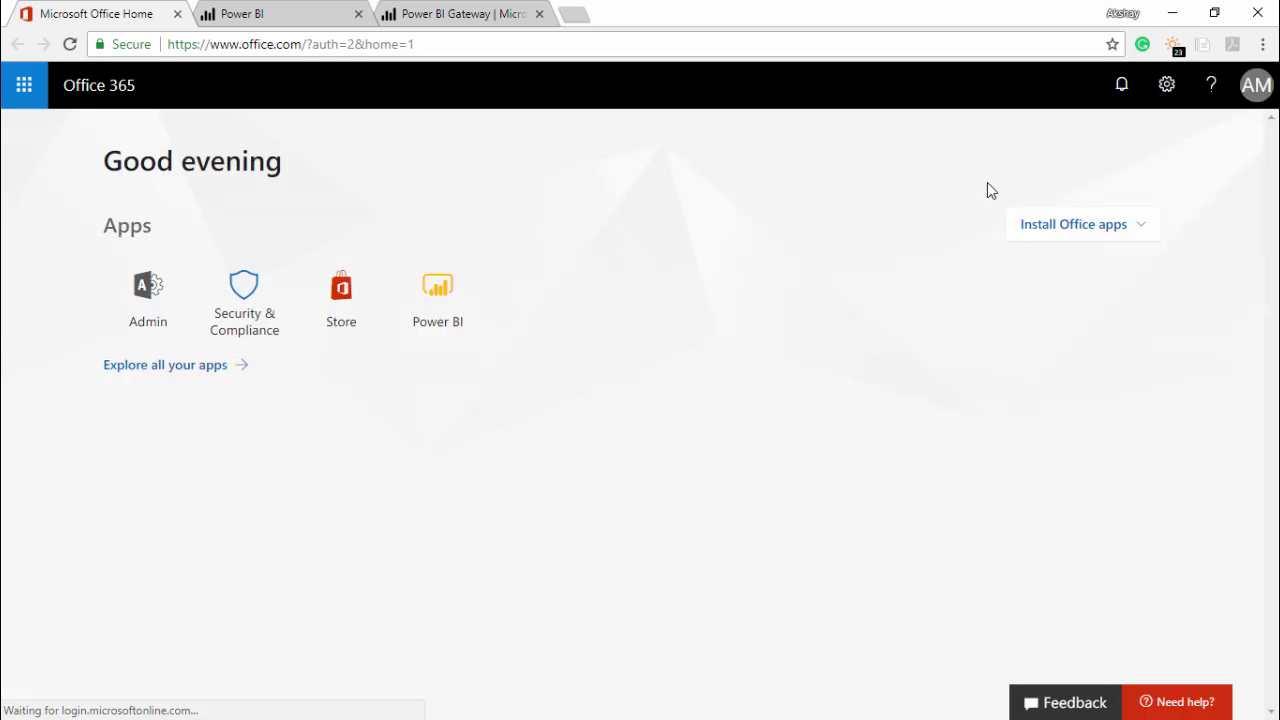
# Copy the signed-in work account's e-mail from the Office 365 account panel, then return
pyautogui.click(1250, 90)
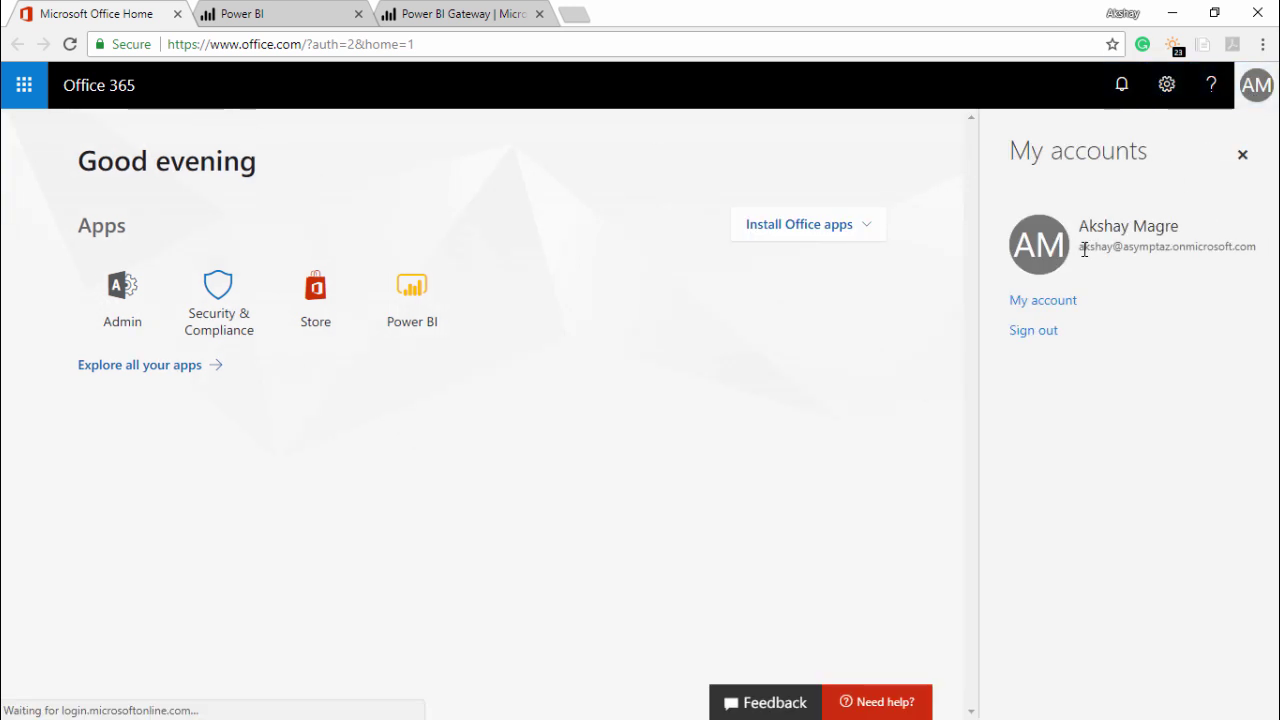
pyautogui.moveTo(1078, 247); pyautogui.dragTo(1257, 249)
pyautogui.hotkey('ctrl', 'c')
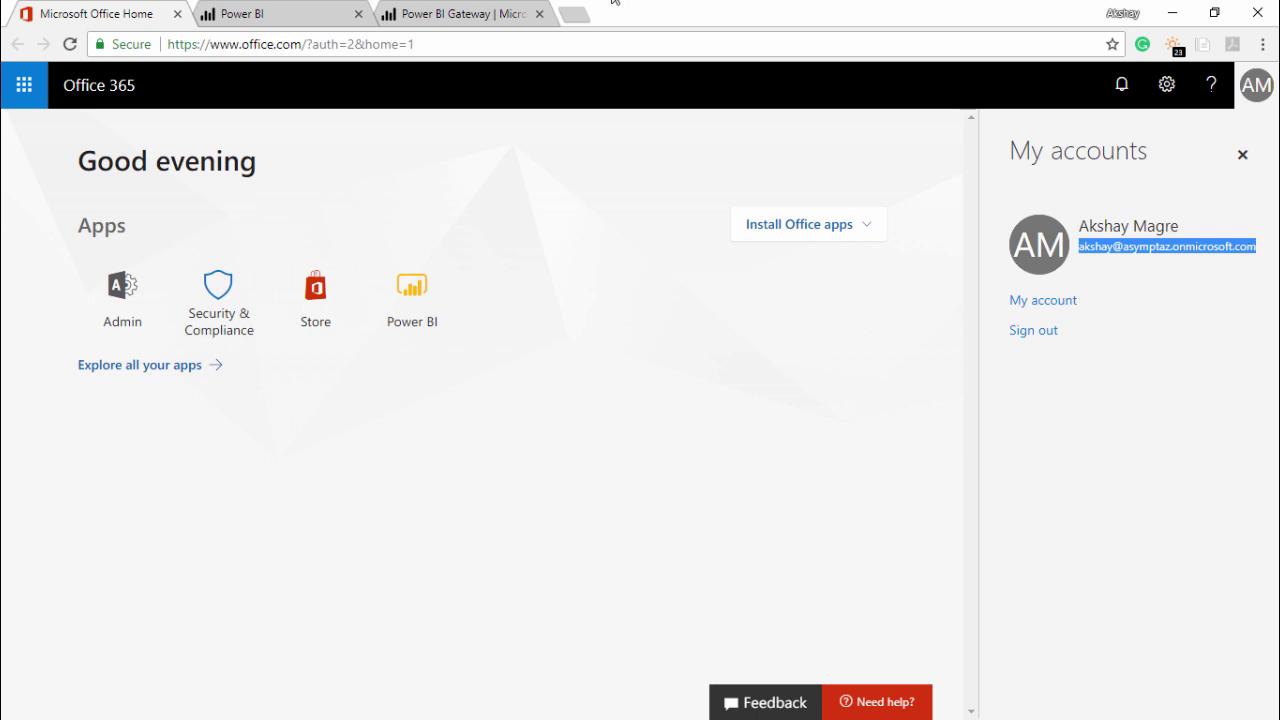
pyautogui.click(415, 13)
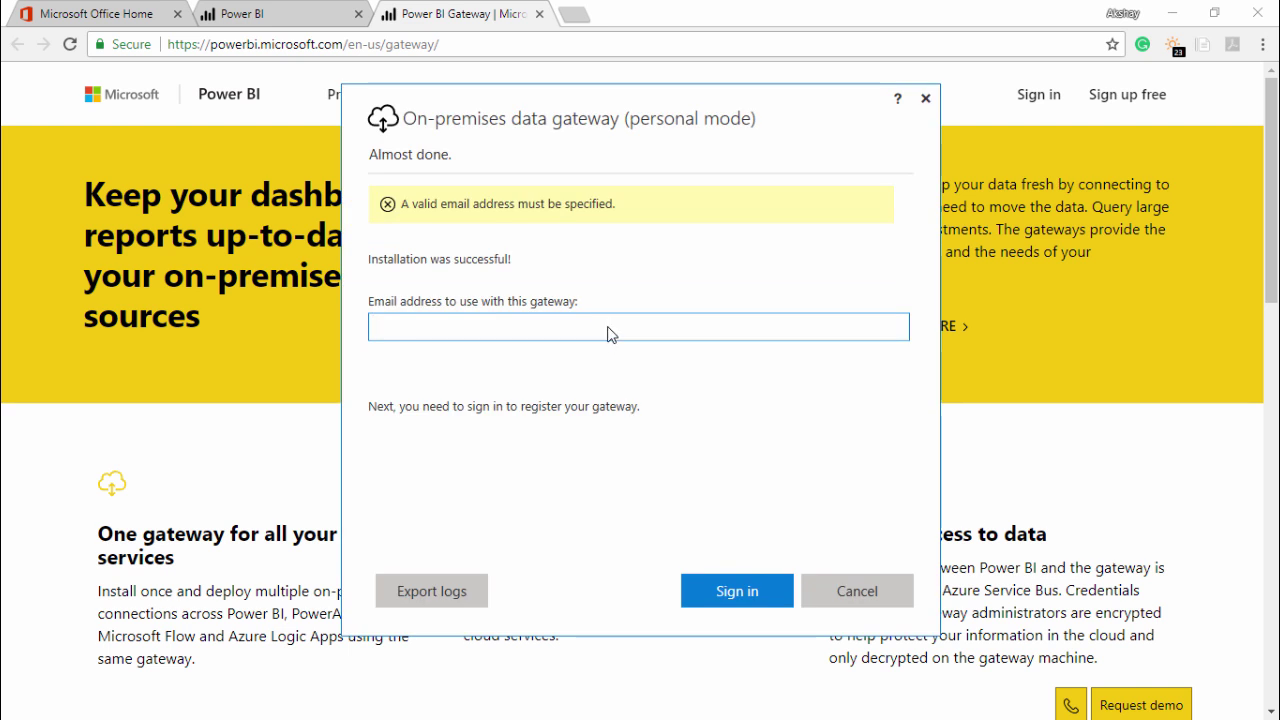
# Paste the work e-mail into the gateway installer and sign in with the account password
pyautogui.click(610, 327)
pyautogui.hotkey('ctrl', 'v')
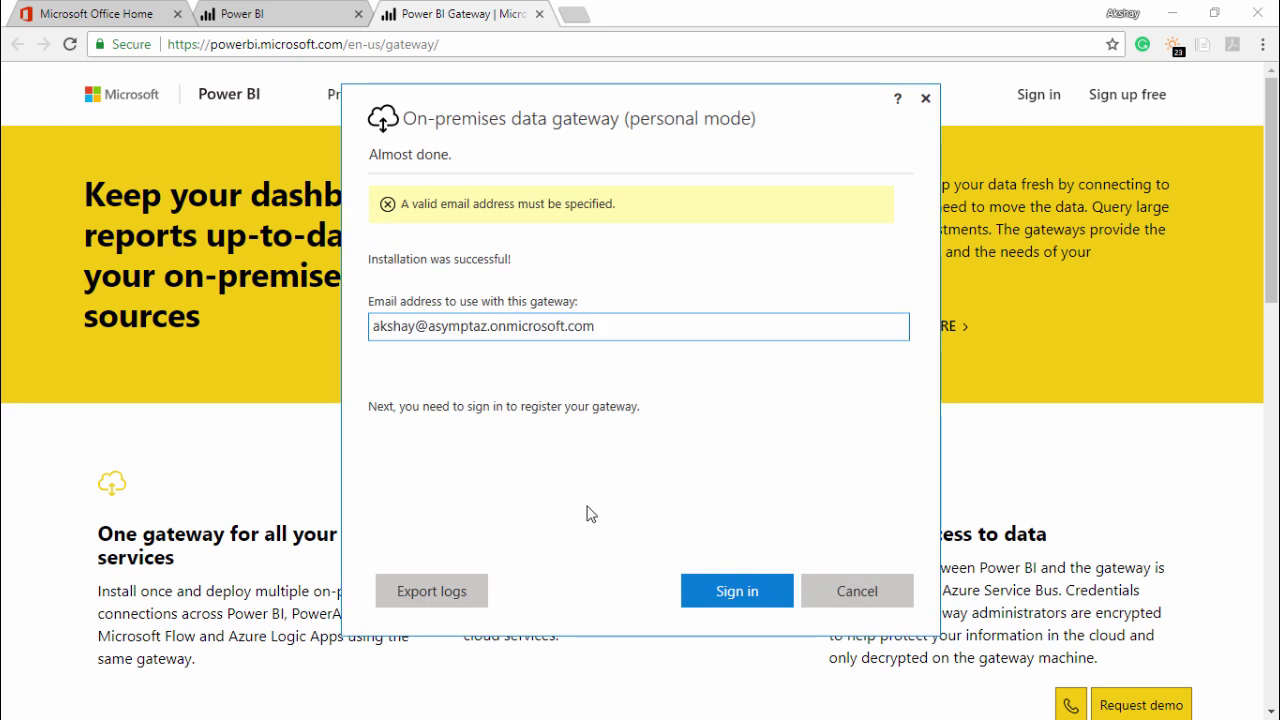
pyautogui.click(727, 592)
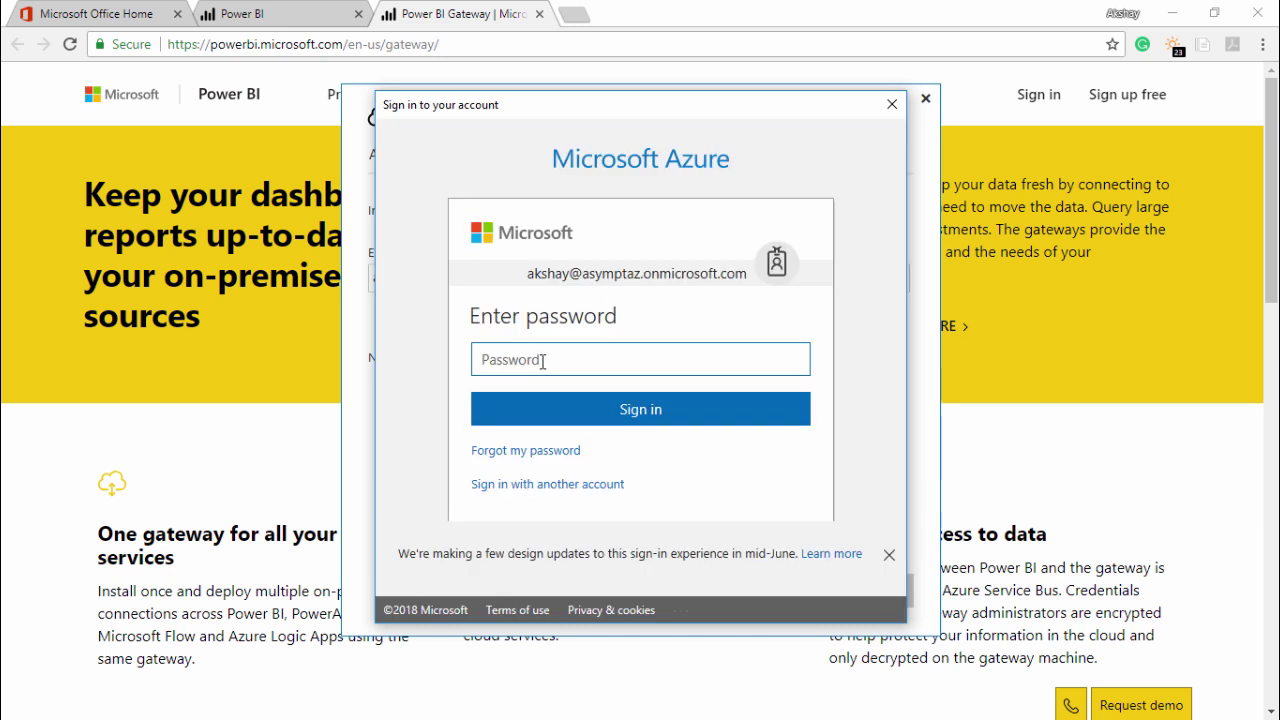
pyautogui.write('****')
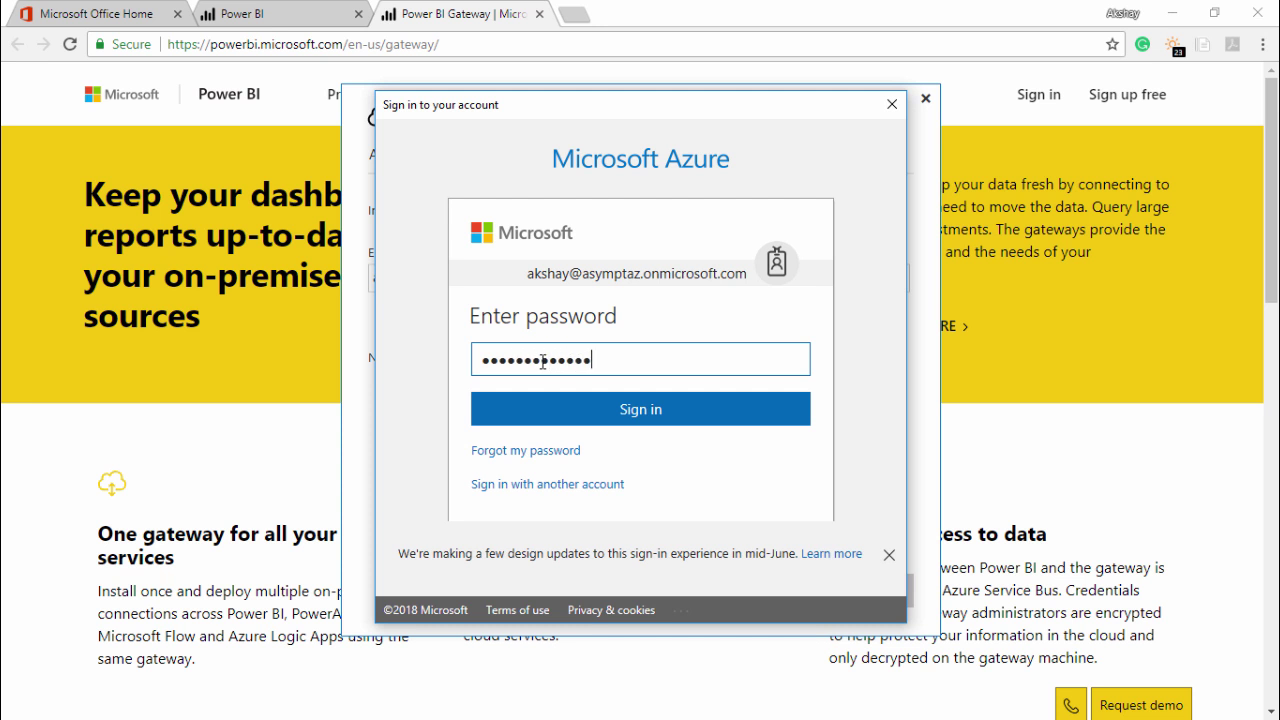
pyautogui.click(570, 409)
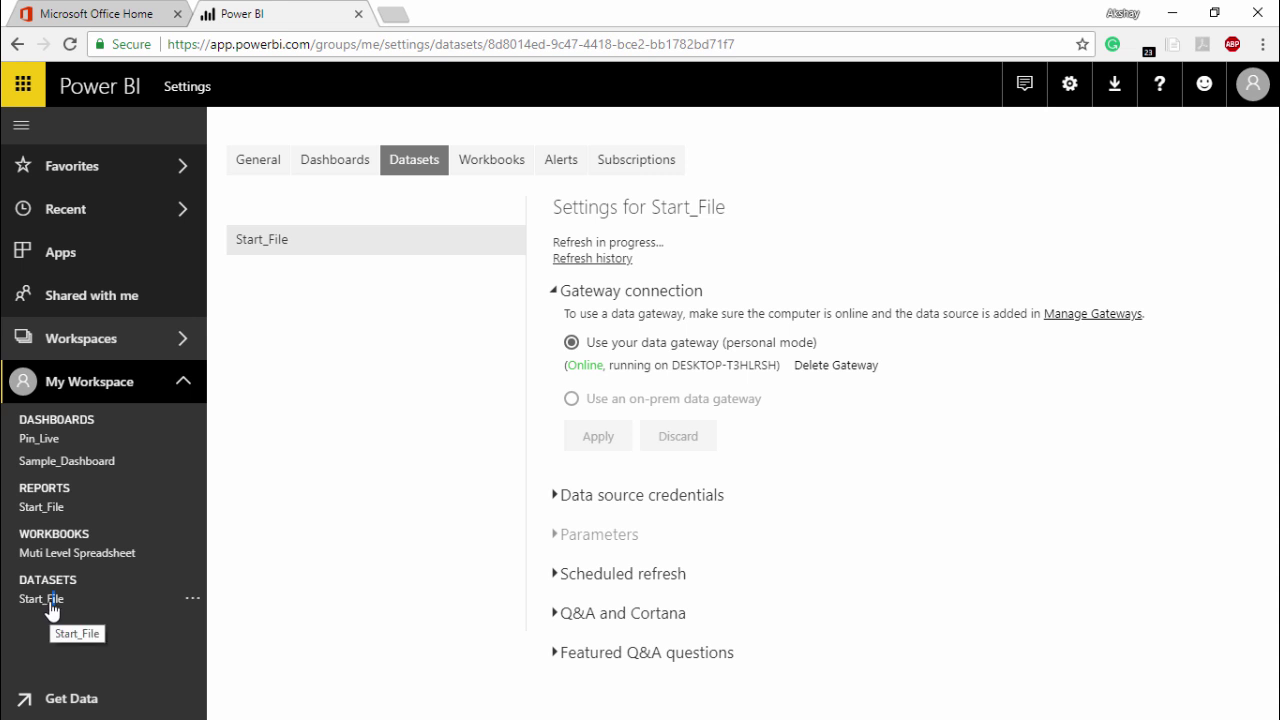
# Run Refresh Now on the Start_File dataset from its actions menu
pyautogui.click(193, 603)
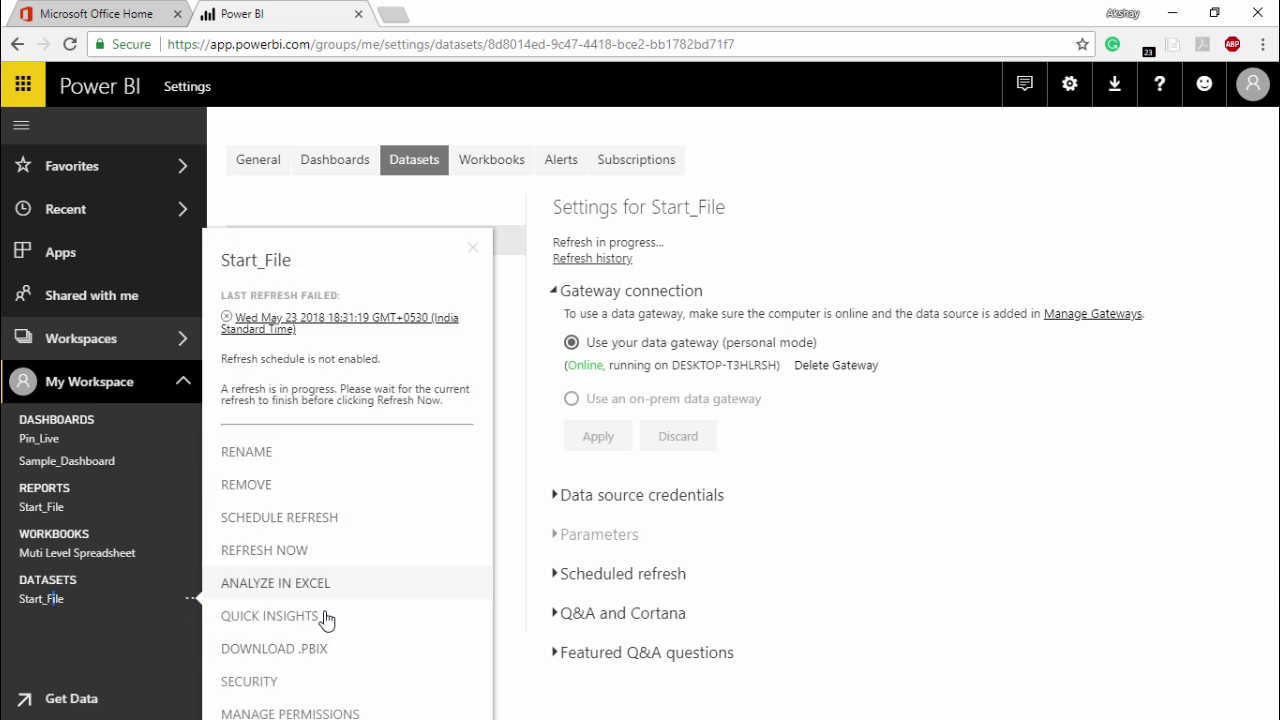
pyautogui.click(275, 563)
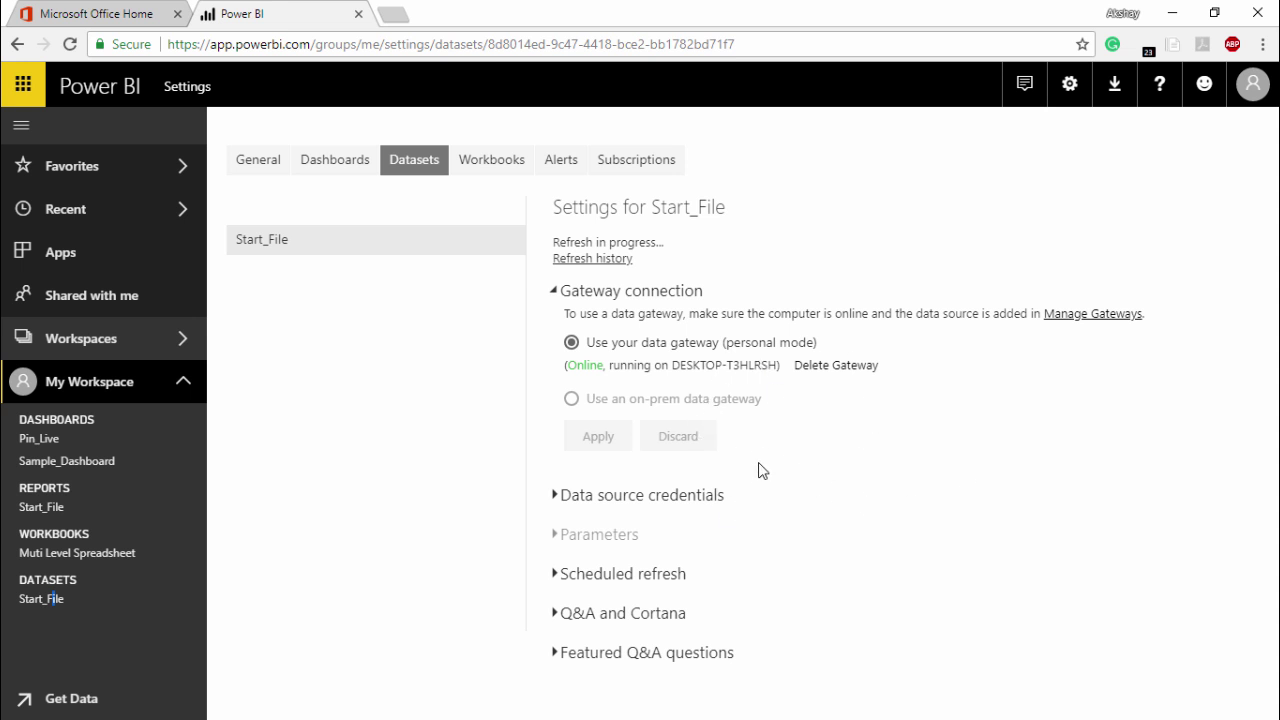
# Expand Start_File's data source credentials to show the PowerBI.accdb source
pyautogui.click(556, 497)
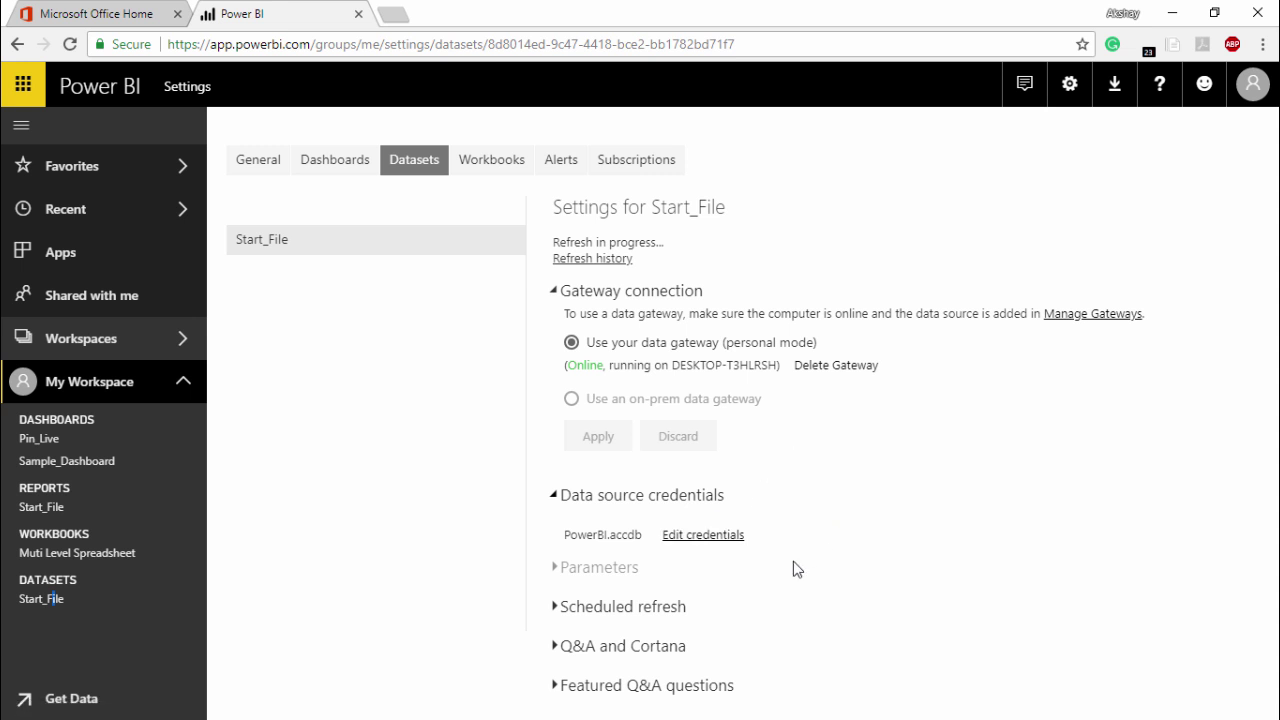
# Expand Start_File's Scheduled refresh section, showing keeping data up to date is off
pyautogui.click(563, 607)
pyautogui.scroll(-3, 742, 563)
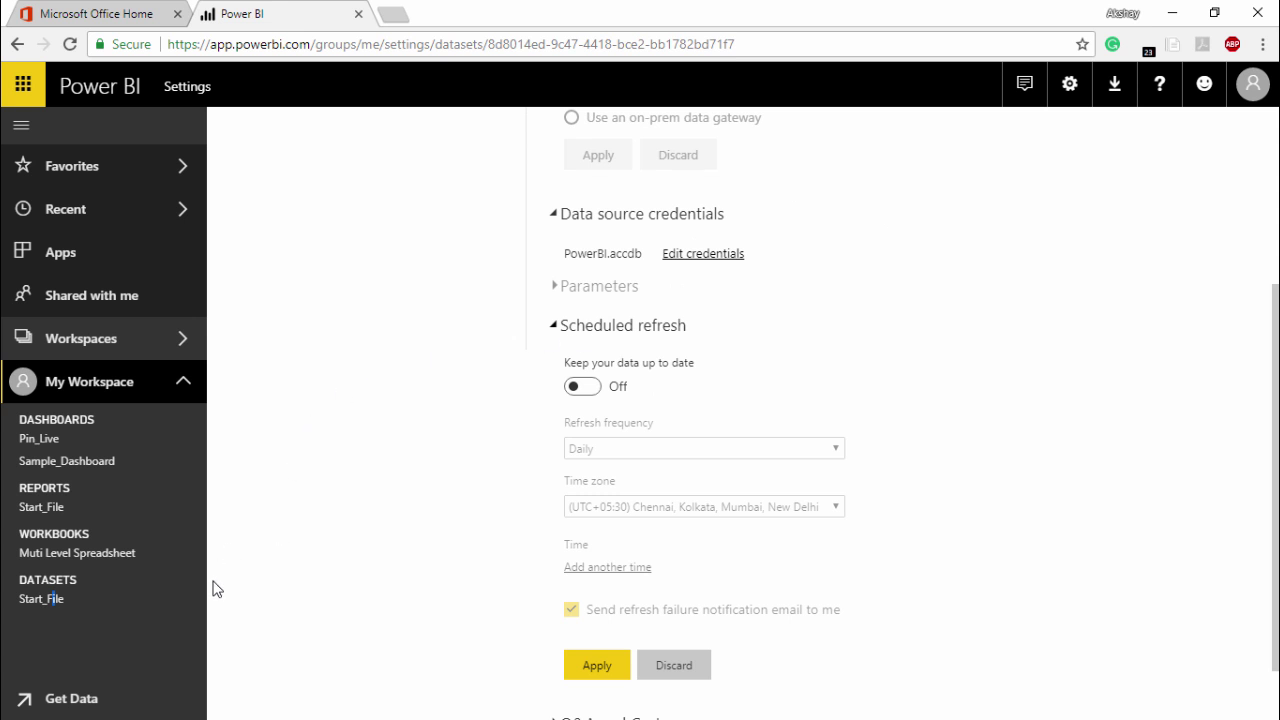
pyautogui.click(193, 604)
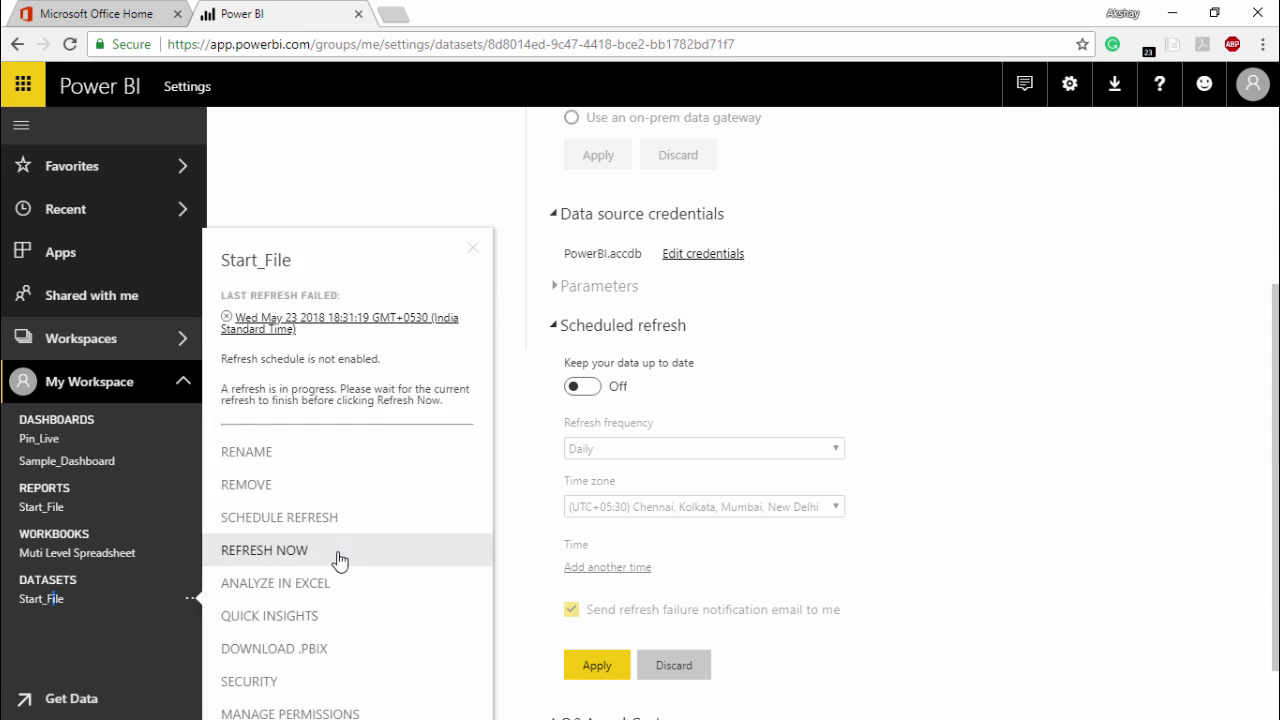
pyautogui.click(916, 378)
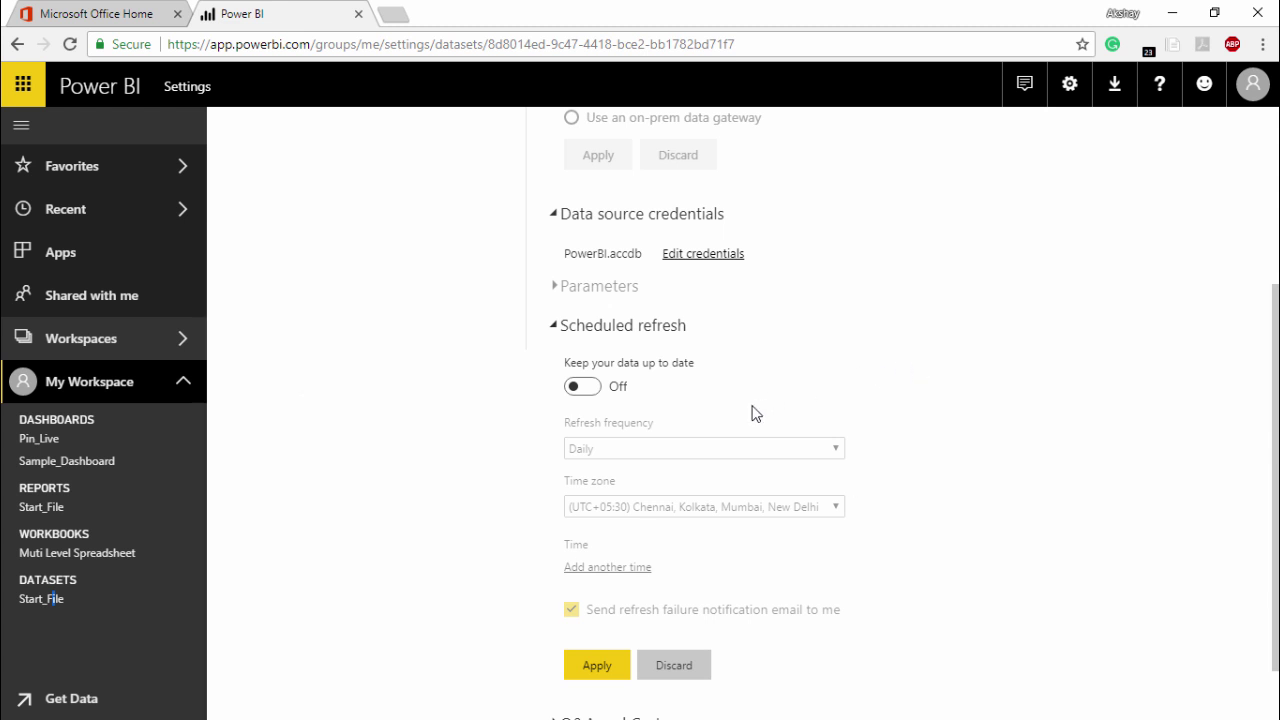
# Switch Start_File's scheduled refresh on with a Daily refresh frequency
pyautogui.click(582, 388)
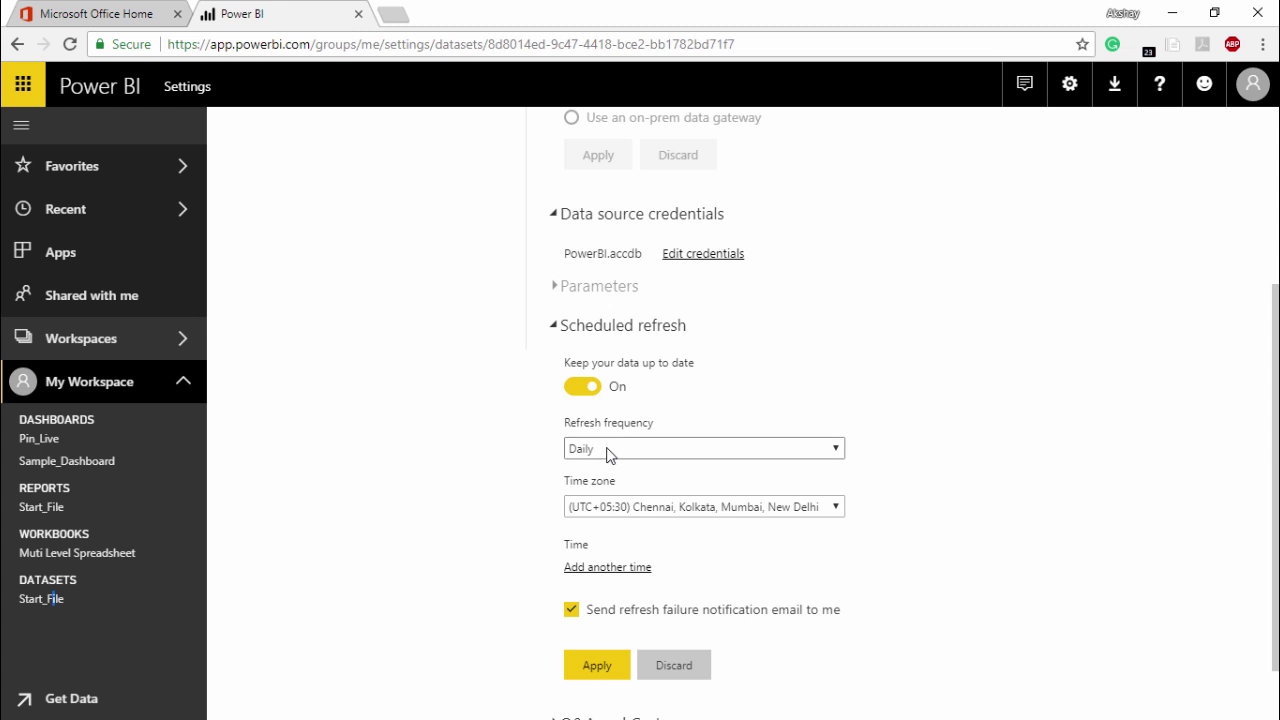
pyautogui.click(837, 450)
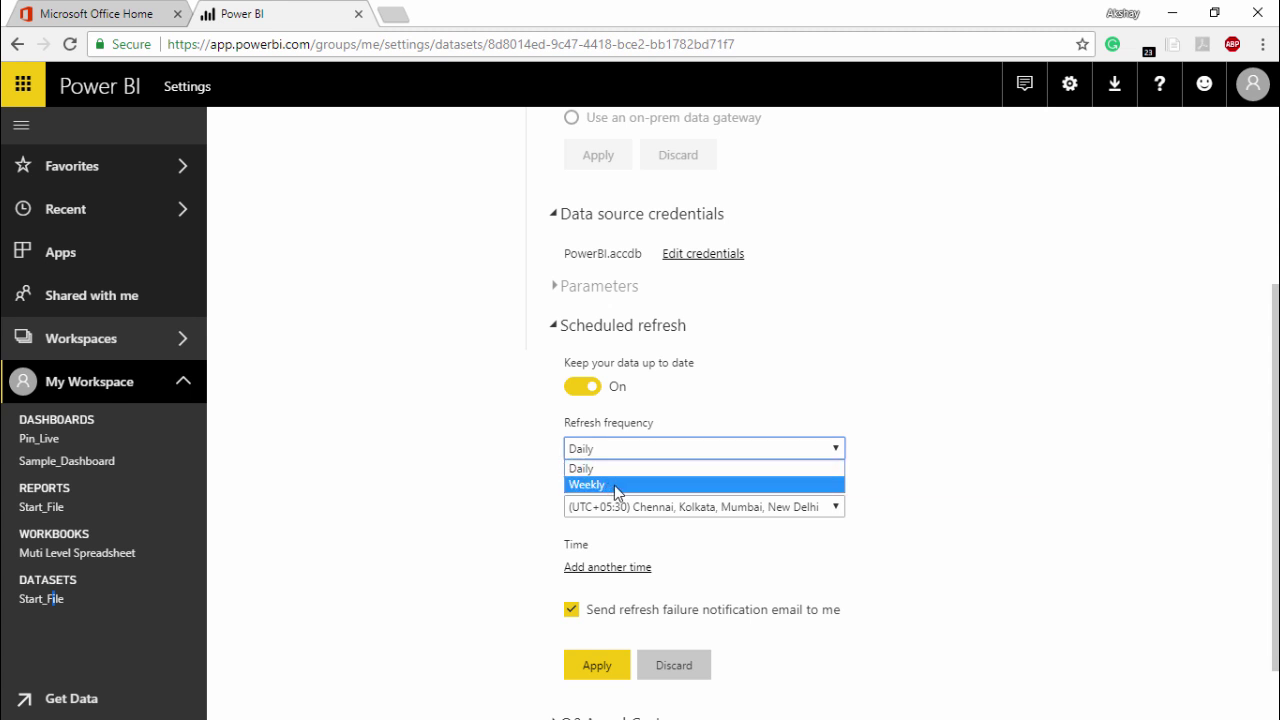
pyautogui.click(944, 468)
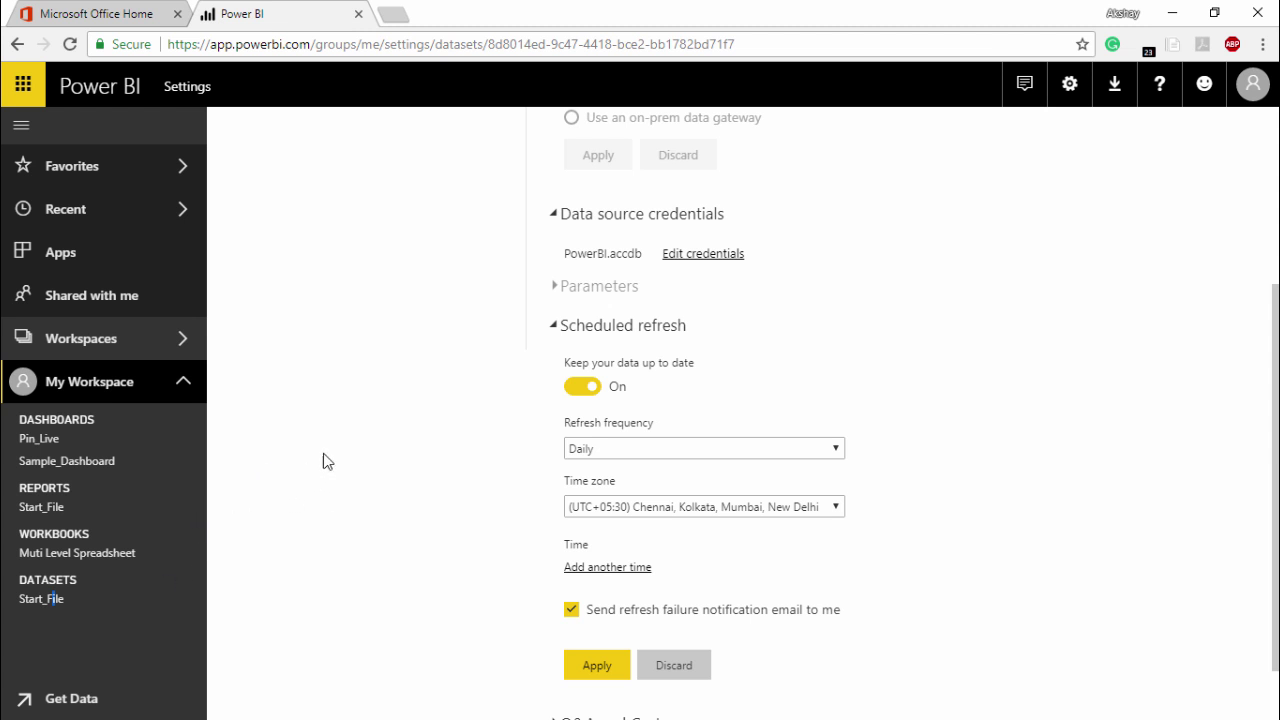
# Apply the Daily scheduled refresh for Start_File and return to the top of the settings
pyautogui.click(605, 666)
pyautogui.click(610, 680)
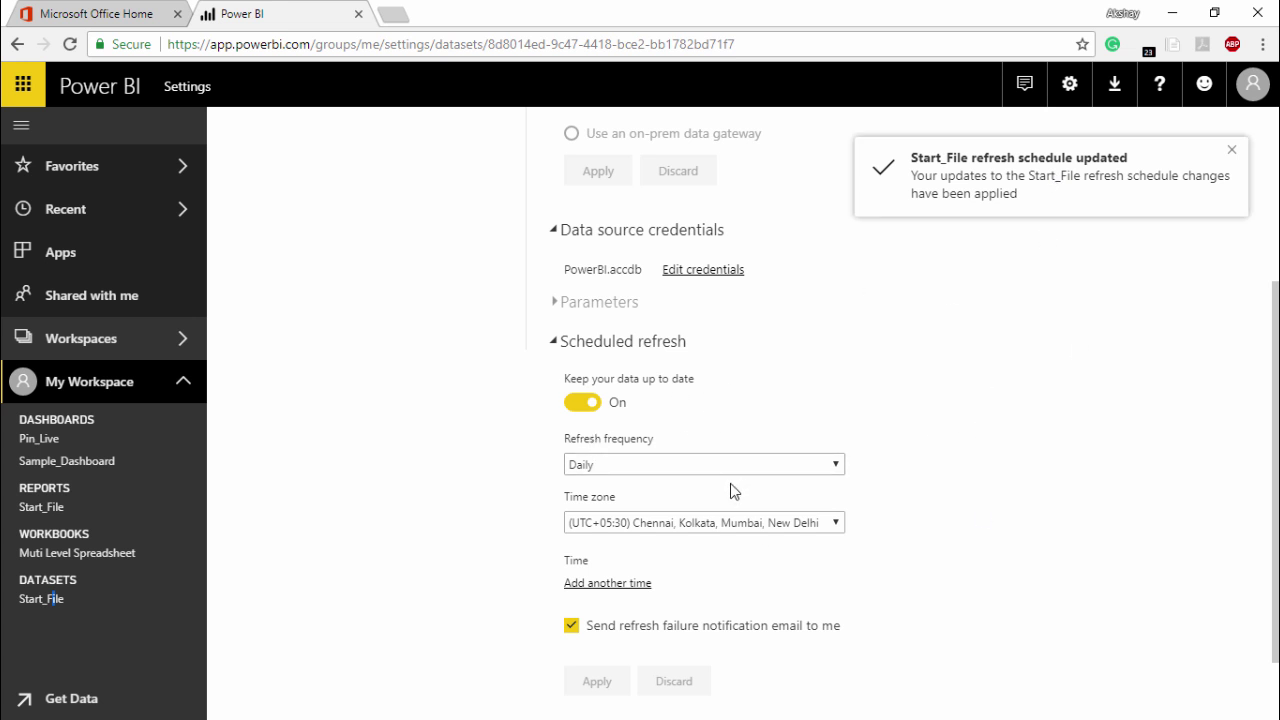
pyautogui.scroll(3, 1034, 351)
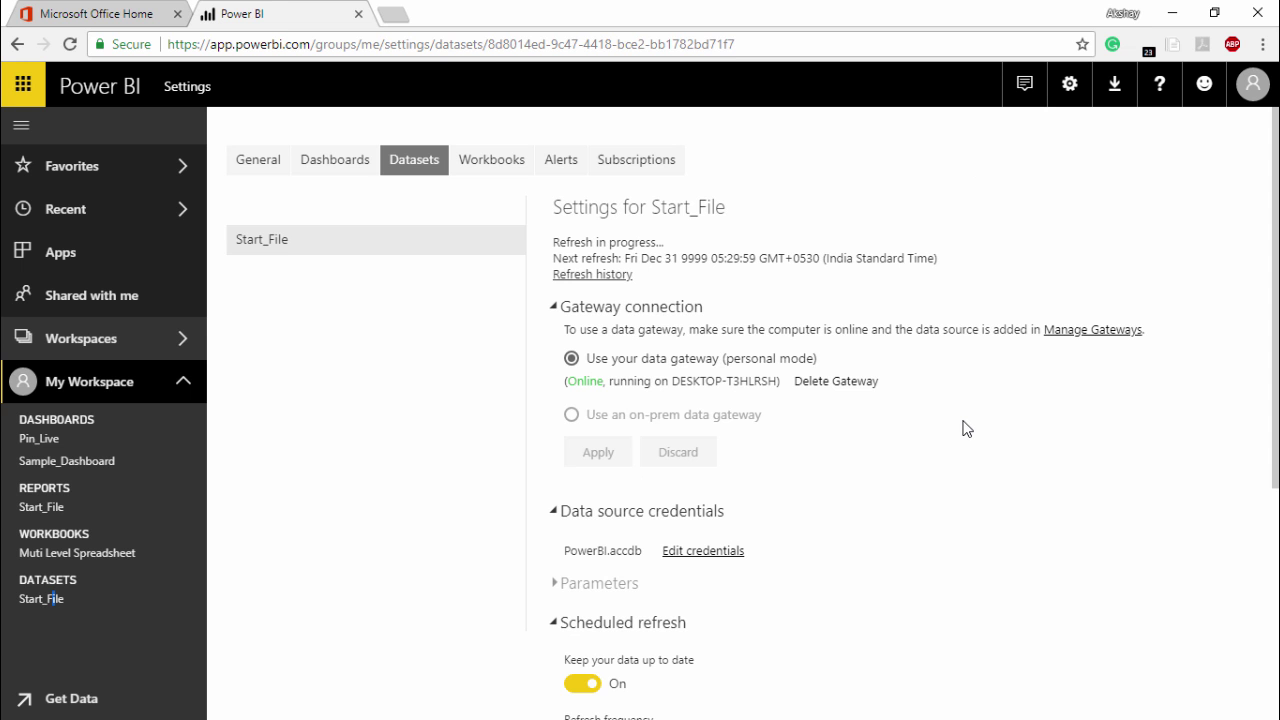